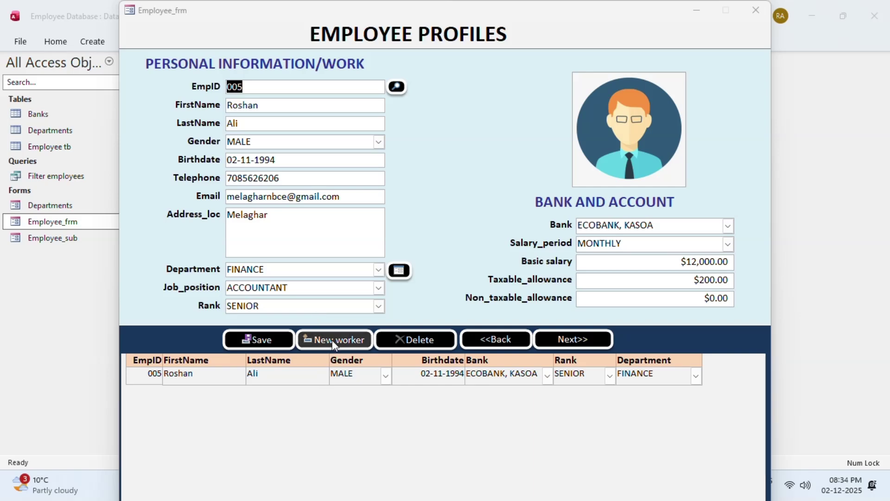
Start a new employee record and enter the employee's first name, last name and gender MALE
left_click(333, 343)
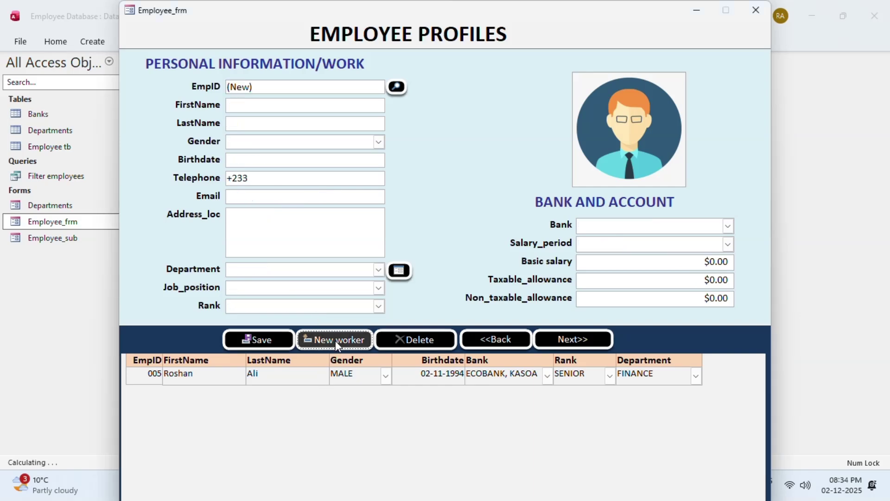
left_click(247, 107)
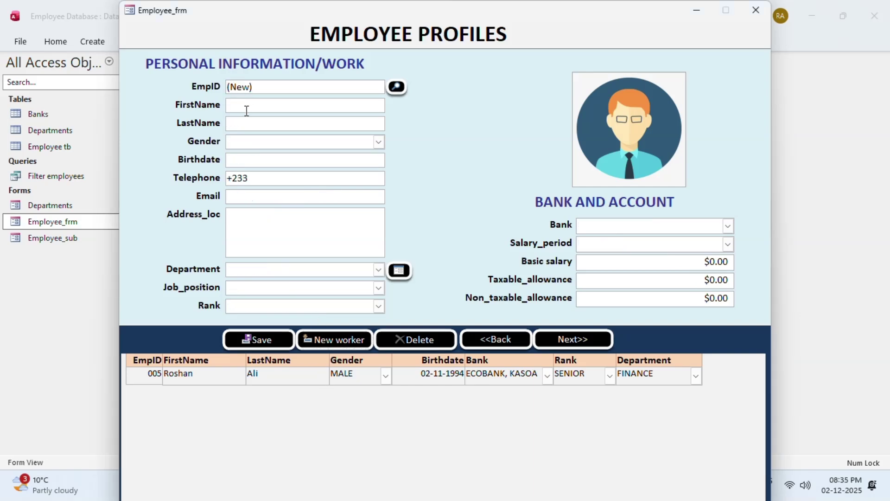
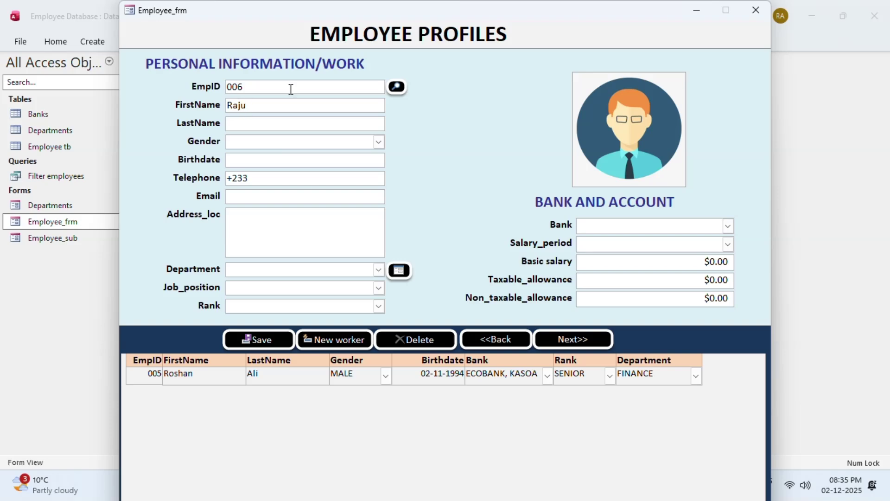
left_click(272, 141)
left_click(269, 122)
left_click(379, 143)
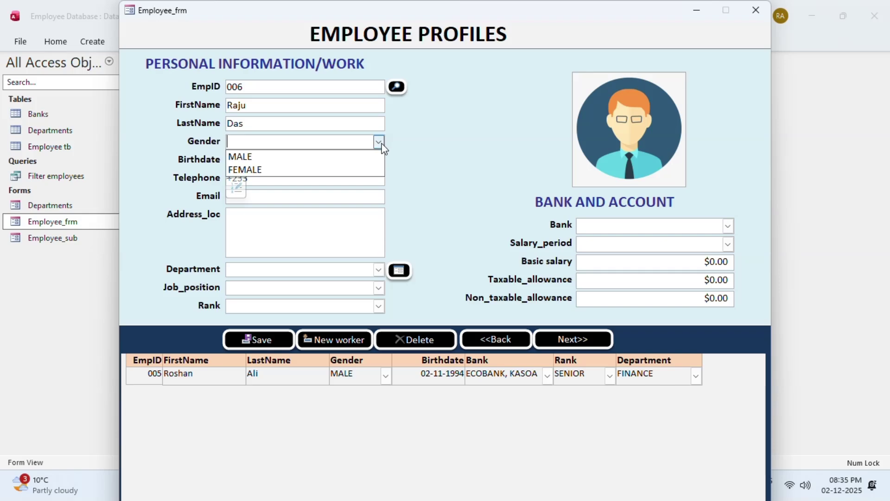
left_click(251, 157)
Fill in the employee's birthdate, telephone number, e-mail and address location
left_click(239, 160)
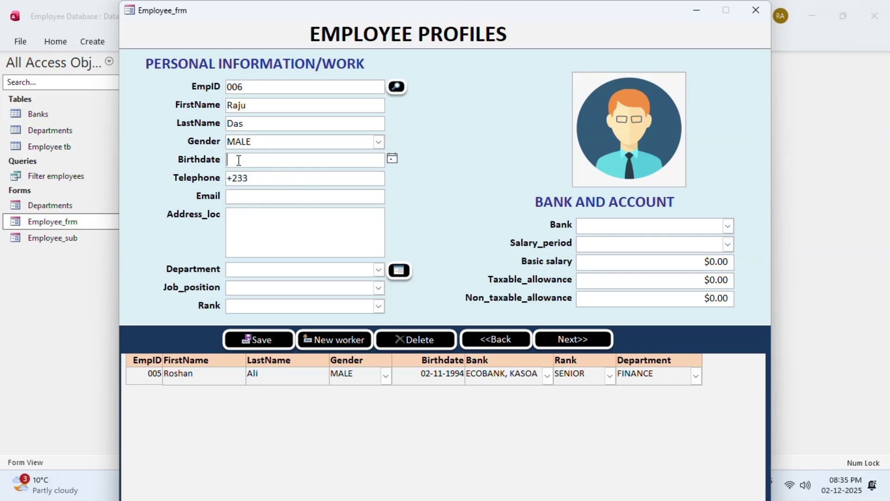
type("20/05/020")
key("BackSpace")
key("BackSpace")
key("BackSpace")
key("BackSpace")
key("BackSpace")
key("BackSpace")
type("2001")
key("Tab")
key("BackSpace")
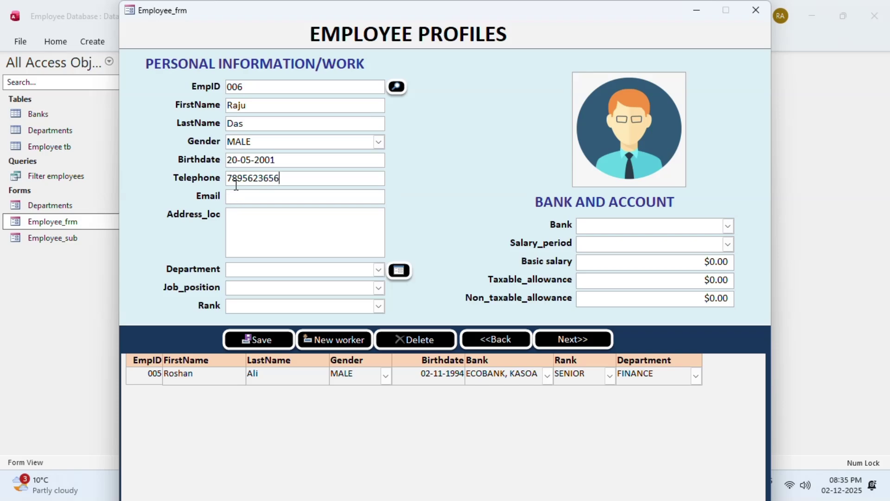
left_click(258, 192)
left_click(257, 234)
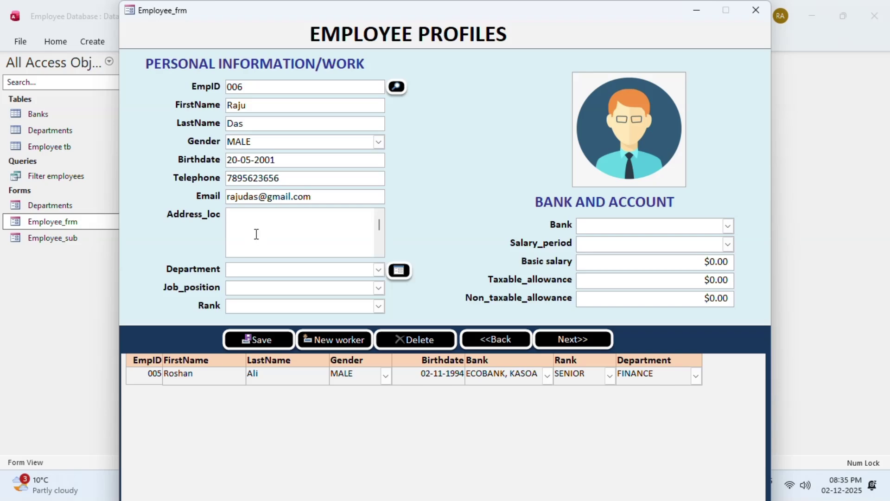
type("Melaghar")
Set department MARKETING, job position DIRECTOR and rank JUNIOR
left_click(238, 272)
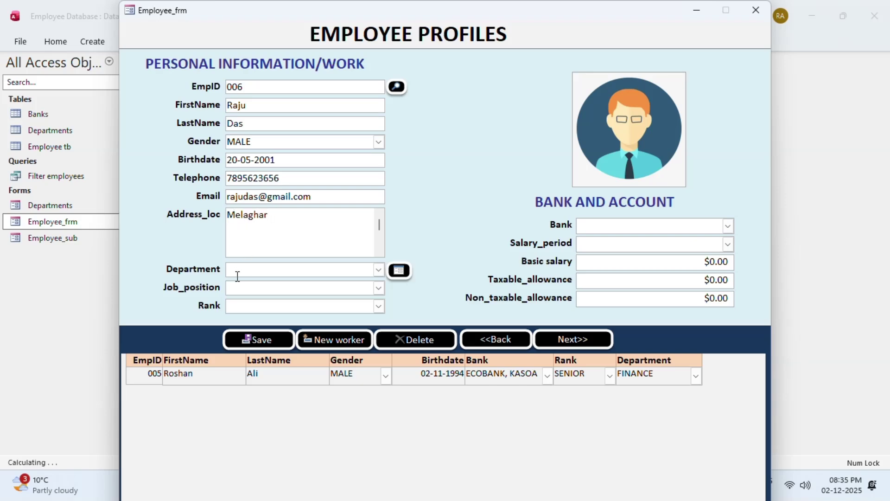
left_click(379, 270)
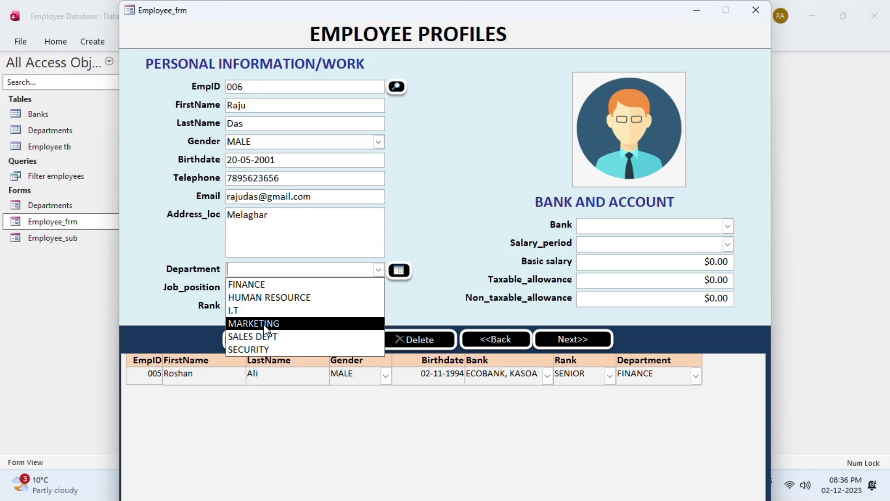
left_click(243, 324)
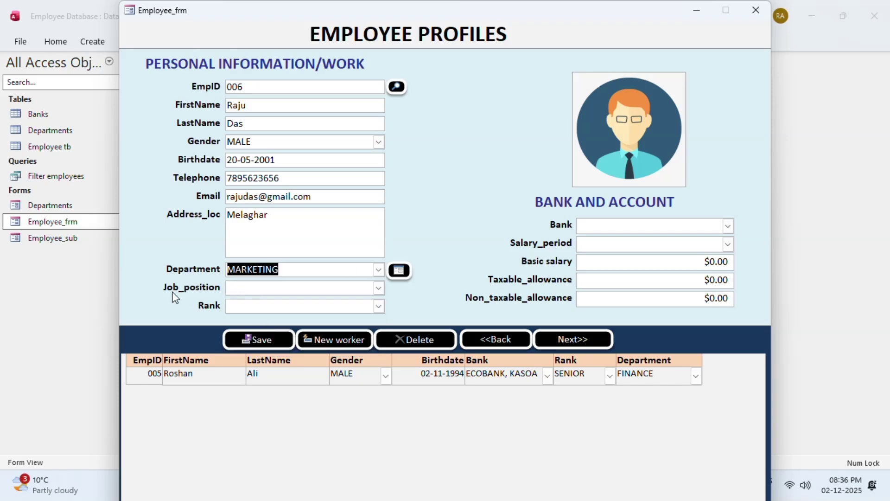
left_click(379, 290)
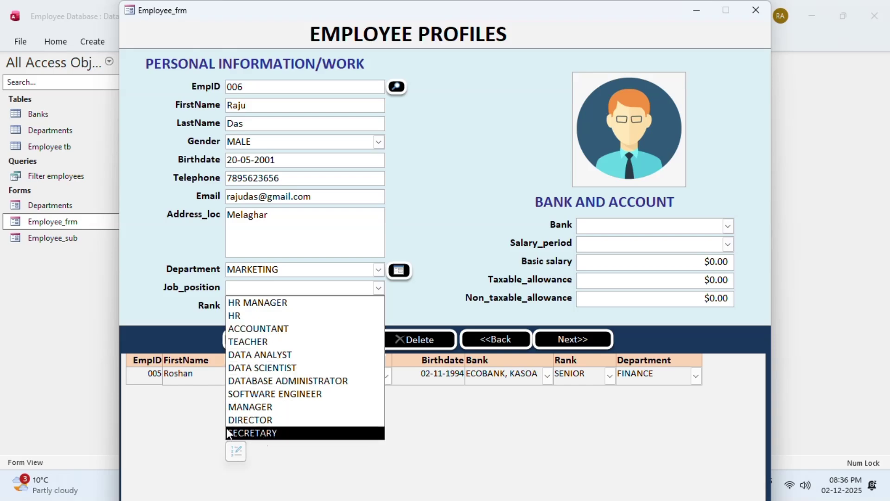
left_click(263, 420)
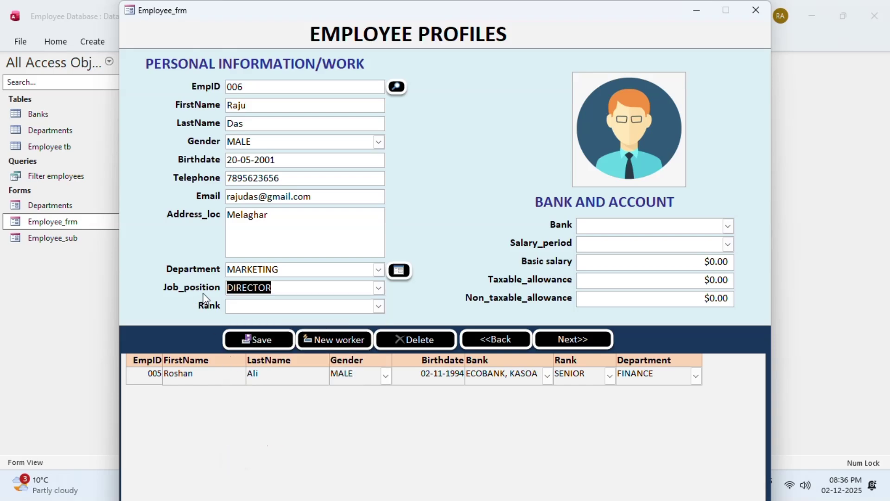
left_click(379, 306)
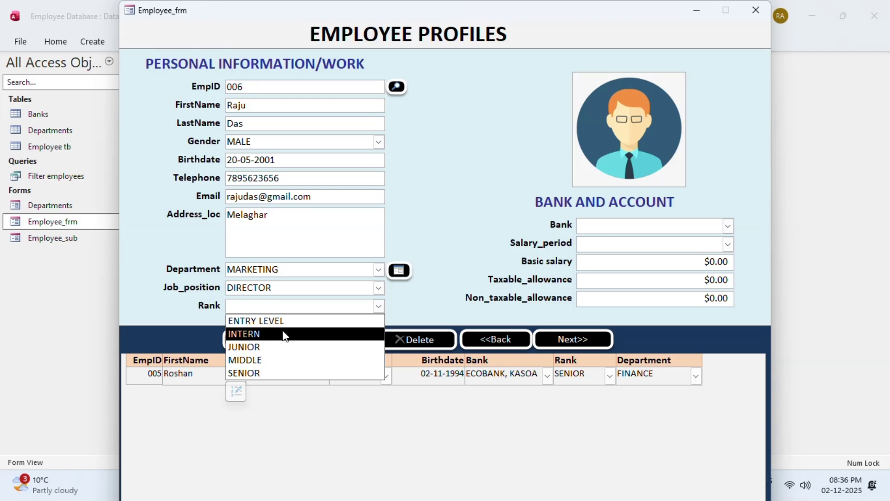
left_click(260, 346)
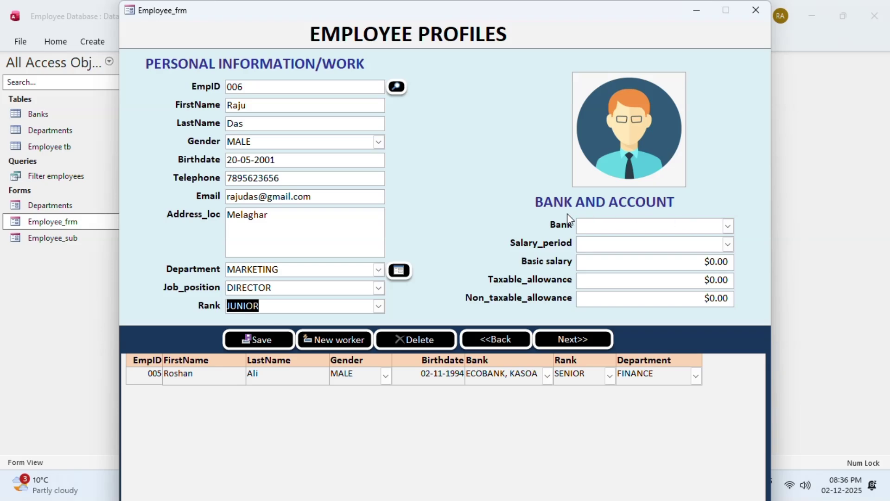
Set bank to ECOBANK, KASOA, salary period MONTHLY and basic salary 20000
left_click(728, 226)
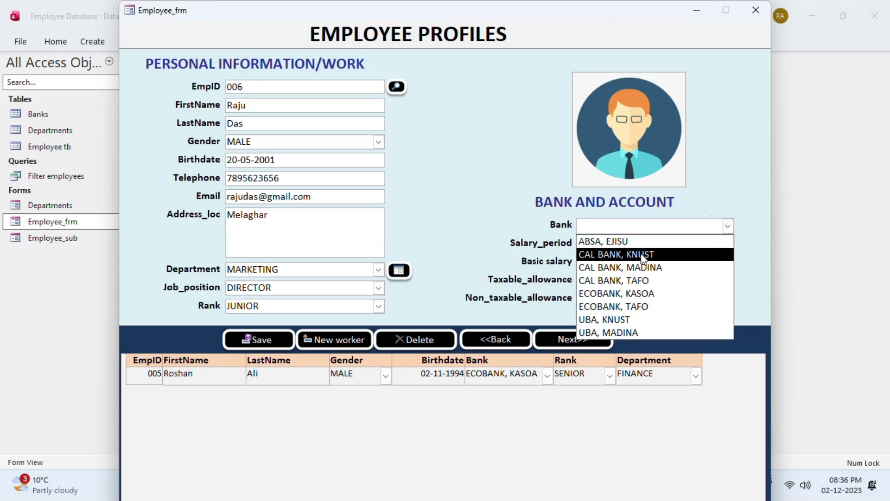
left_click(613, 293)
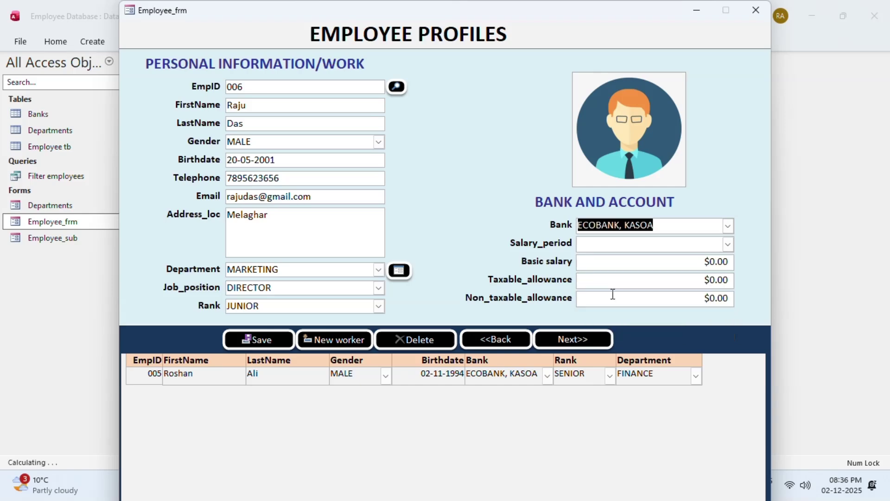
left_click(732, 247)
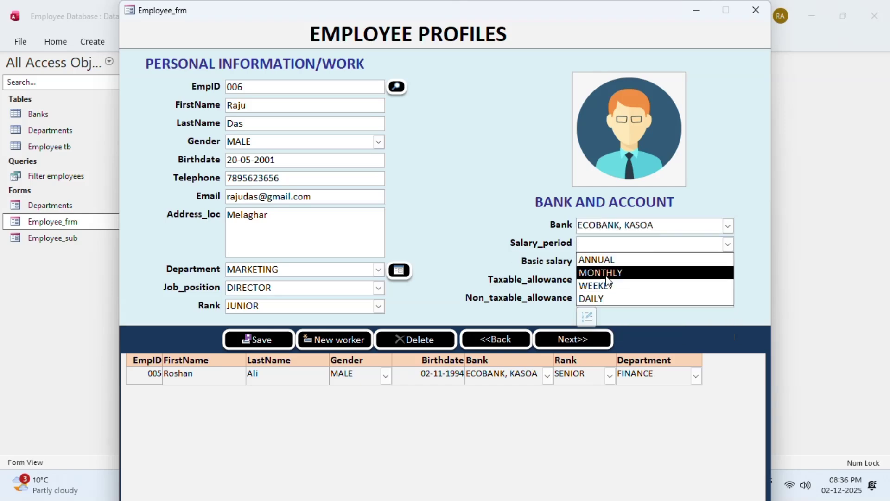
left_click(611, 273)
key("Tab")
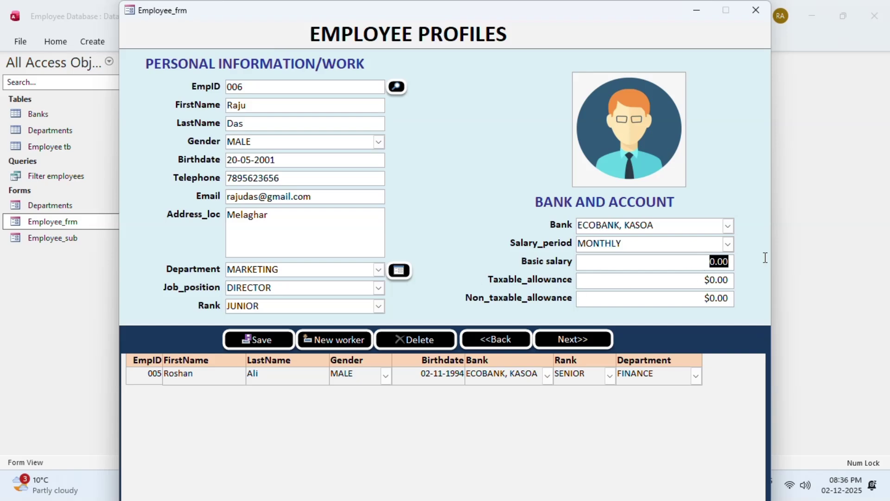
type("20000")
Replace the taxable allowance with 5000 and save the new employee record
left_click(695, 280)
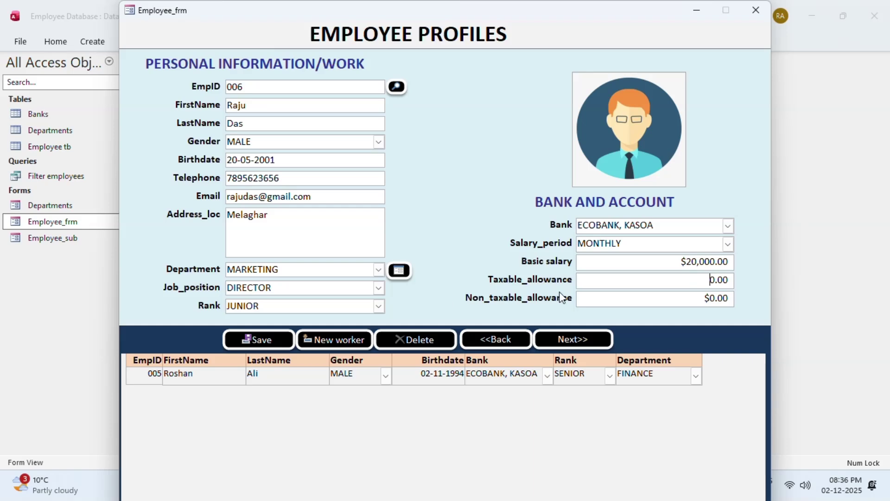
left_click_drag(695, 280, 753, 270)
type("5000")
key("Tab")
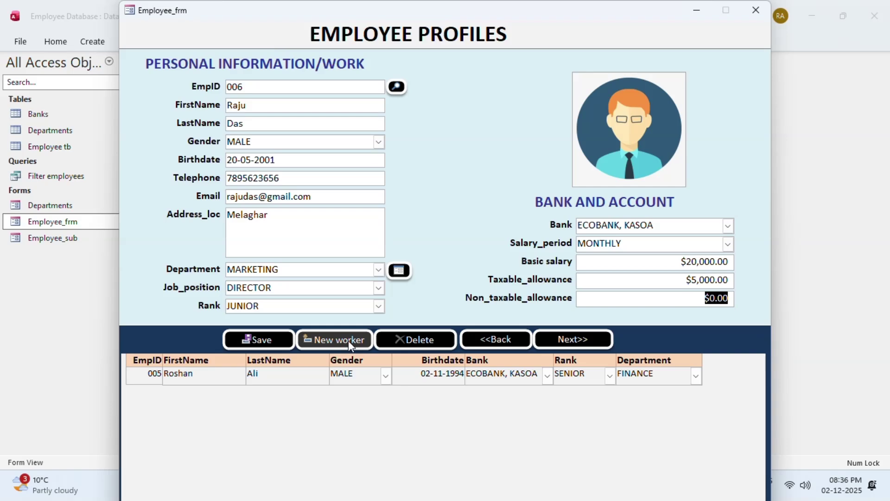
left_click(258, 340)
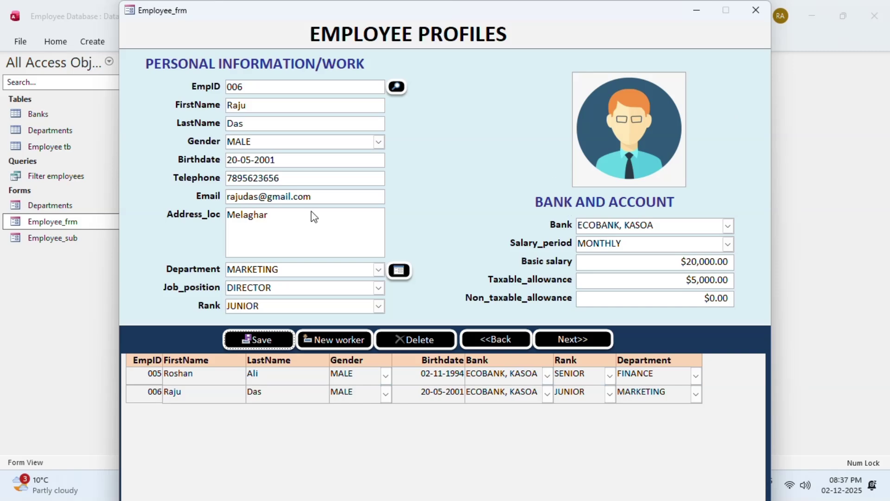
Switch Employee_frm to Design View and draw a new button beside the Photo box
right_click(437, 135)
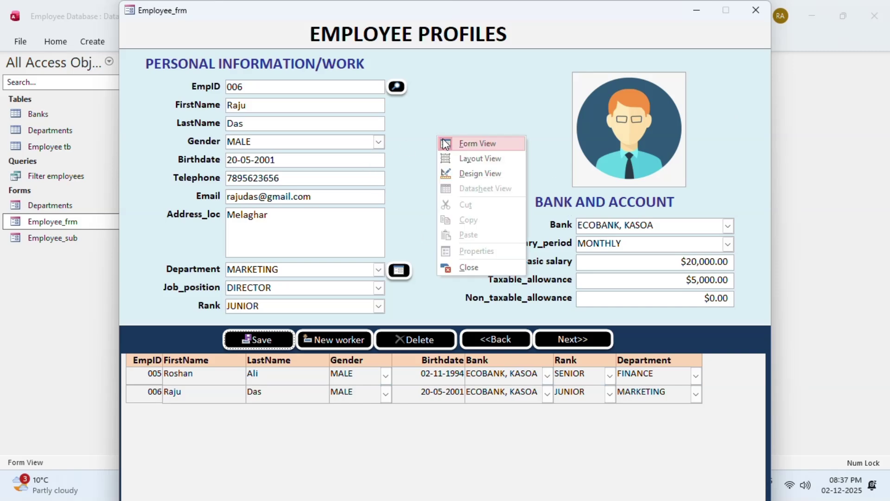
left_click(475, 173)
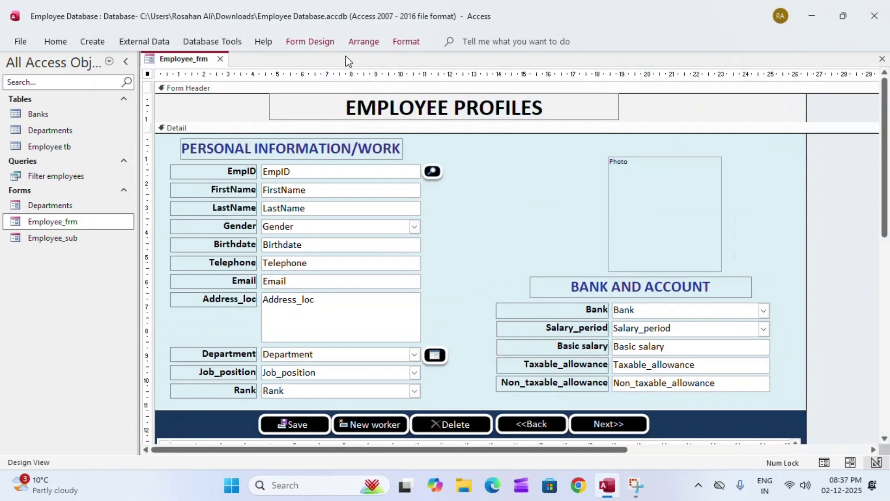
left_click(315, 43)
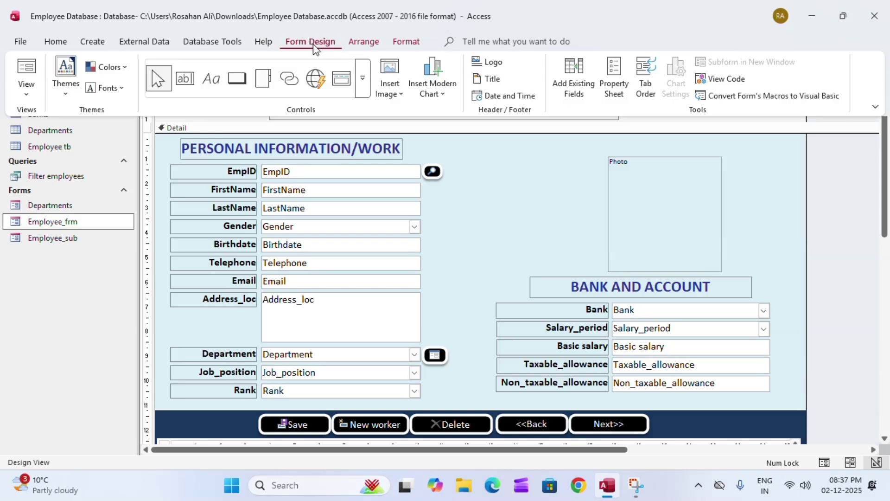
left_click(242, 83)
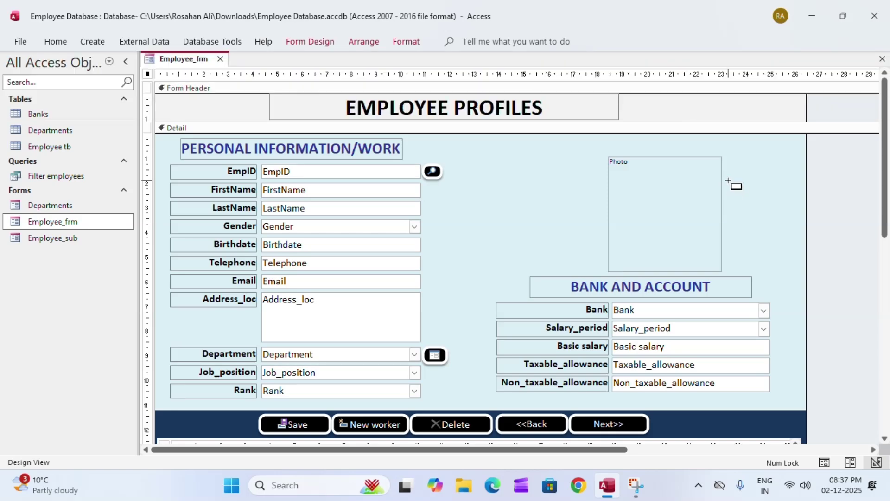
mouse_move(728, 181)
left_mouse_down()
mouse_move(809, 202)
mouse_move(802, 197)
left_mouse_up()
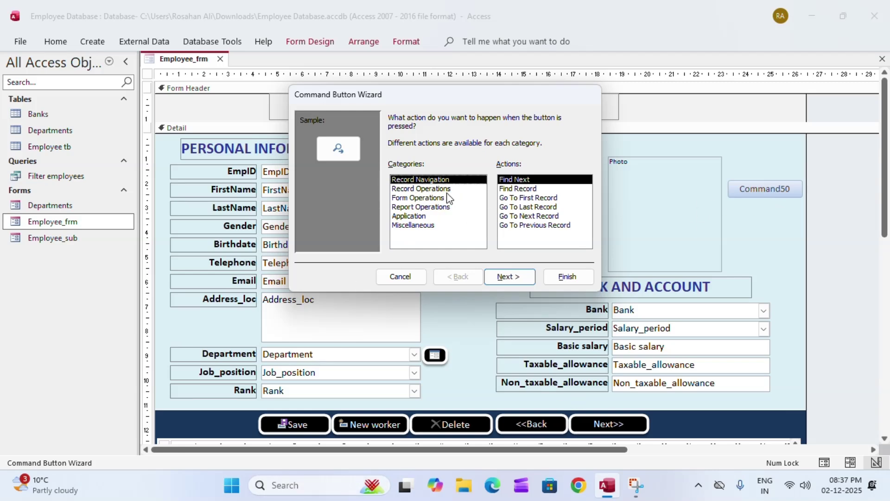
Make it a text Print Record button via the Command Button Wizard, then widen it slightly
left_click(434, 189)
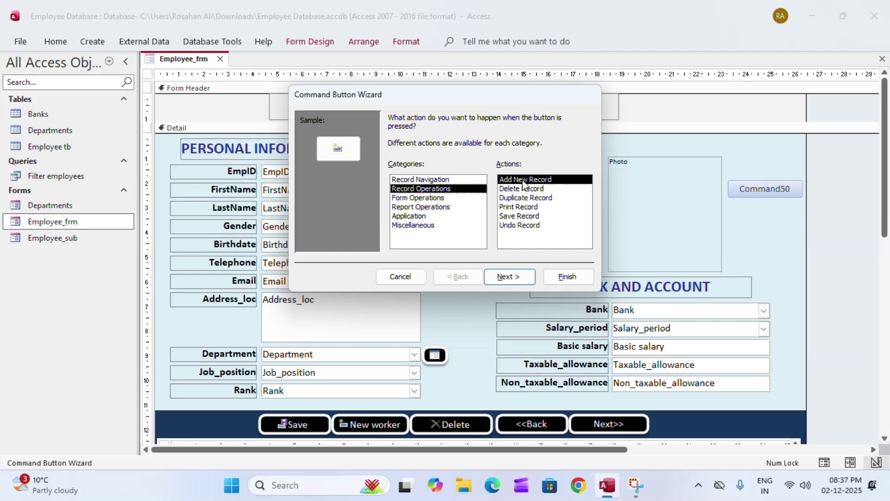
left_click(525, 208)
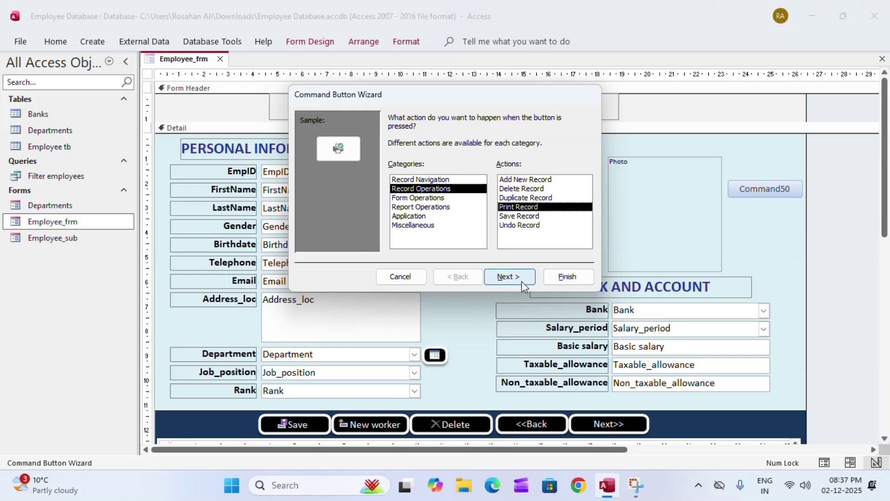
left_click(509, 277)
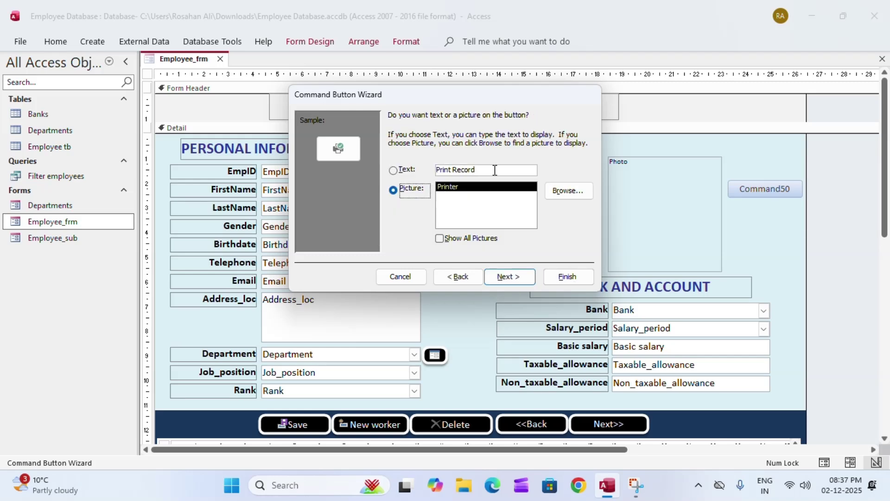
left_click(397, 172)
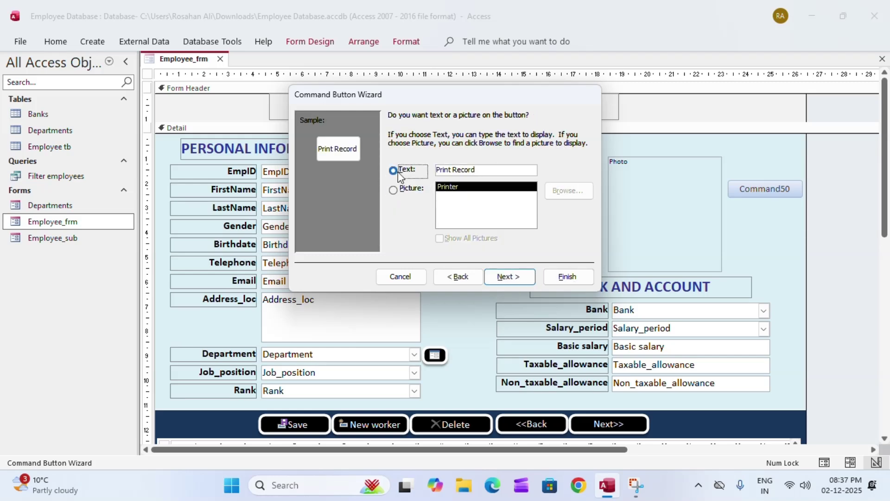
left_click(511, 276)
left_click(574, 278)
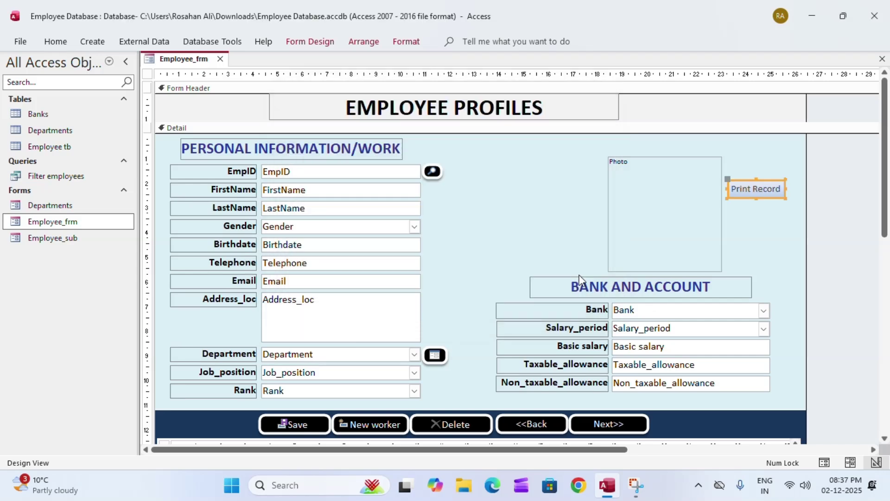
left_click_drag(786, 189, 801, 189)
Draw another button just below the Print Record button
left_click(309, 42)
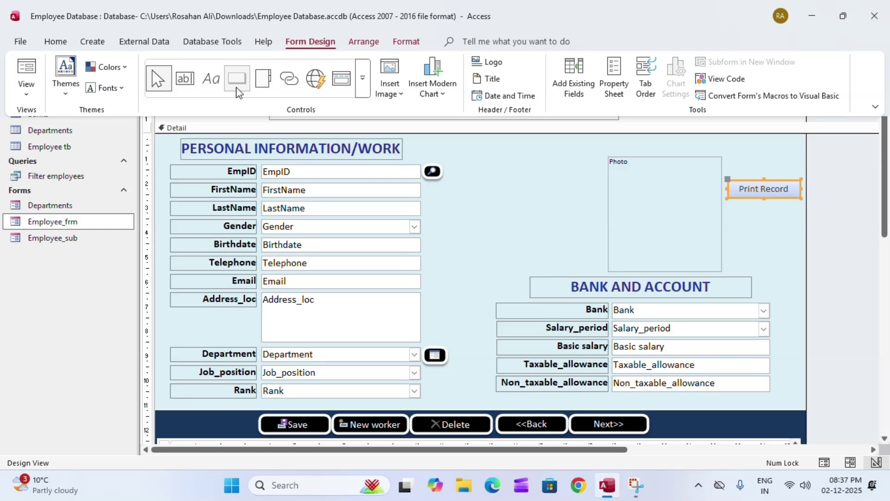
left_click(727, 214)
left_click(738, 214)
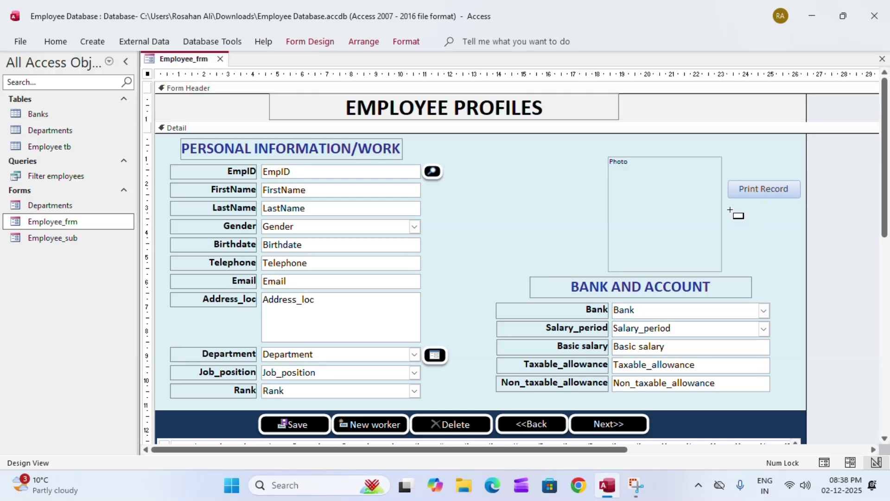
left_click_drag(729, 209, 801, 227)
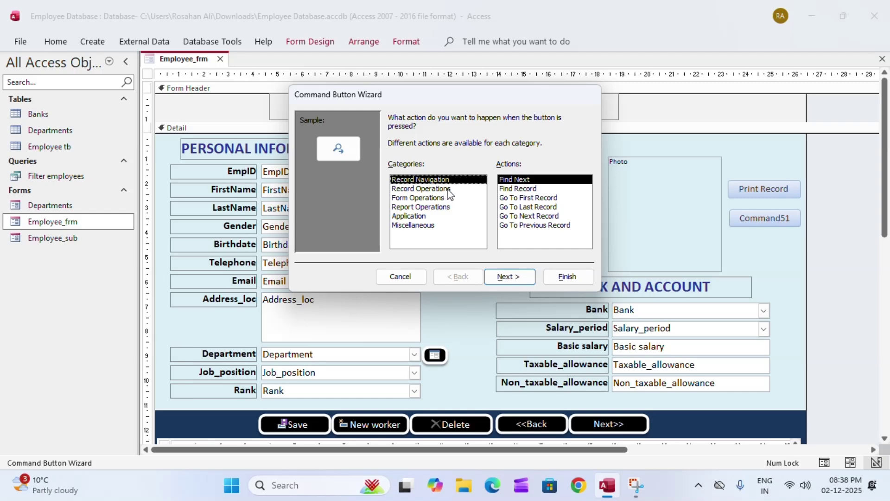
Make it a text Add Record button with the wizard and widen it to match Print Record
left_click(419, 191)
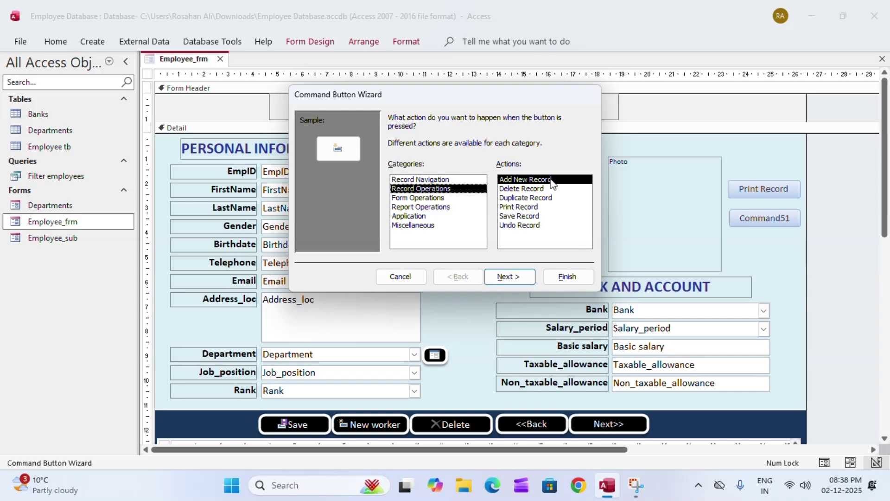
left_click(528, 181)
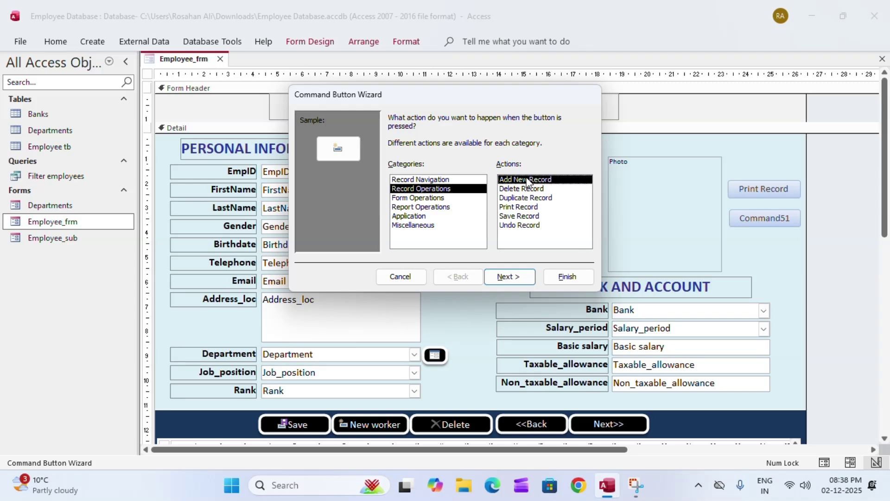
left_click(510, 276)
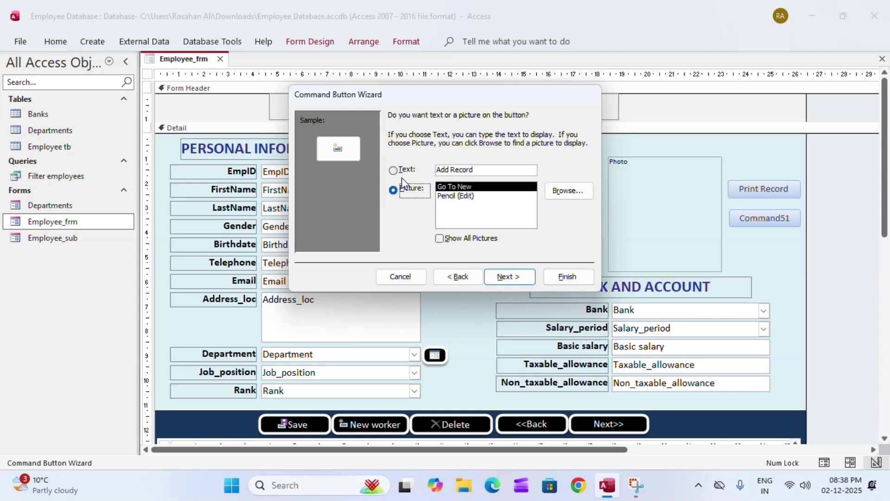
left_click(404, 174)
left_click(510, 276)
left_click(564, 277)
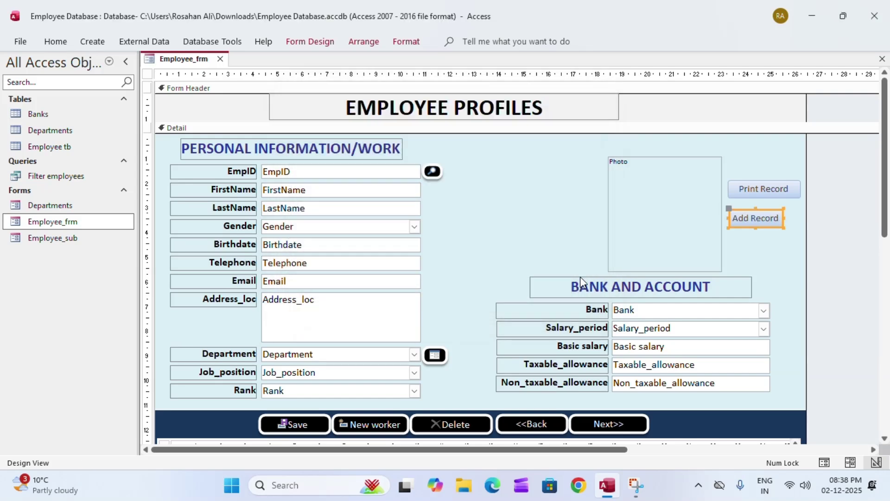
left_click_drag(784, 218, 802, 218)
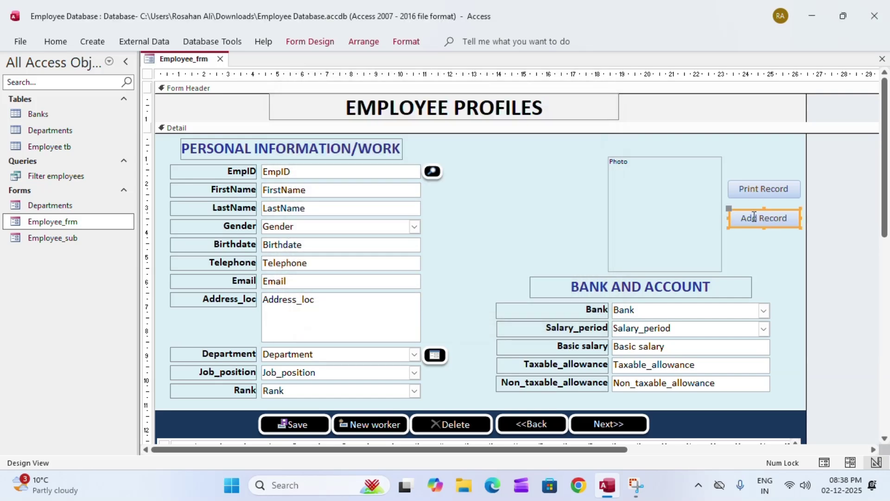
Open the Print Record button's Property Sheet on the All tab and select its Picture property
double_click(750, 187)
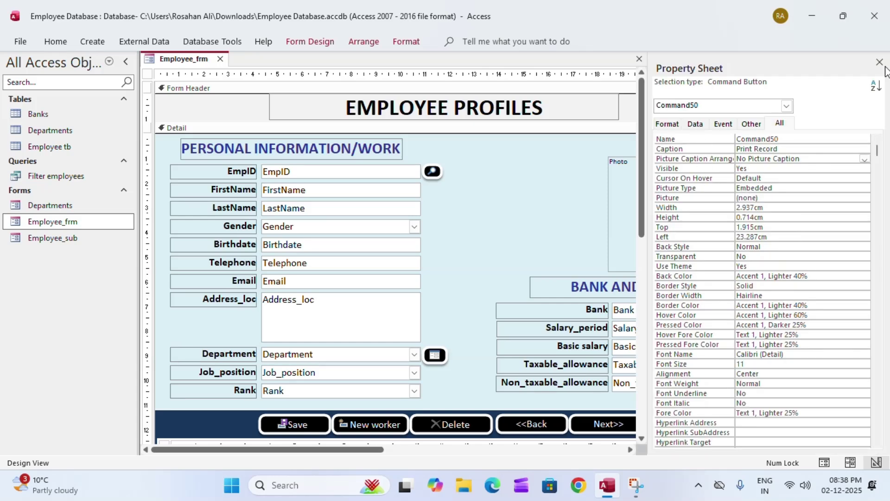
left_click(879, 61)
left_click(786, 190)
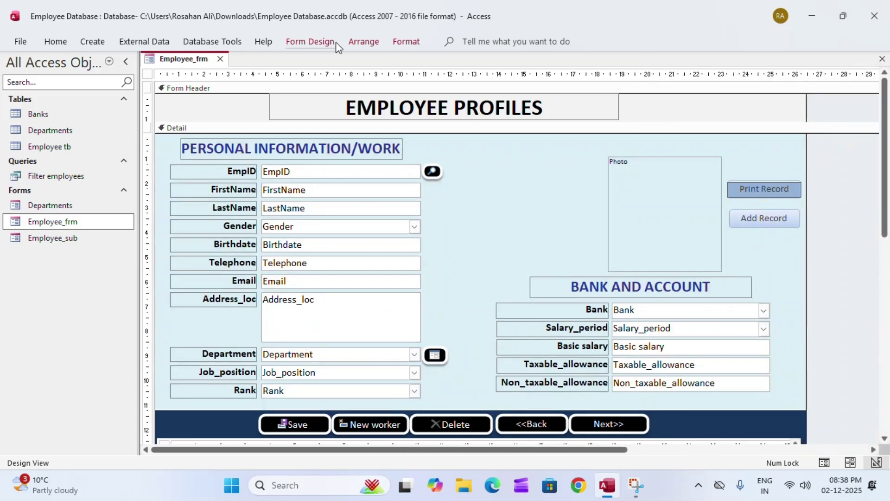
left_click(311, 42)
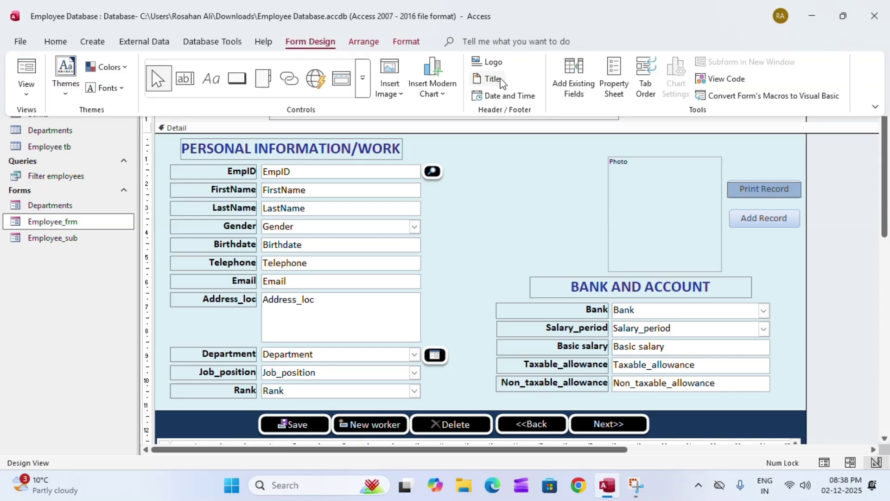
left_click(616, 78)
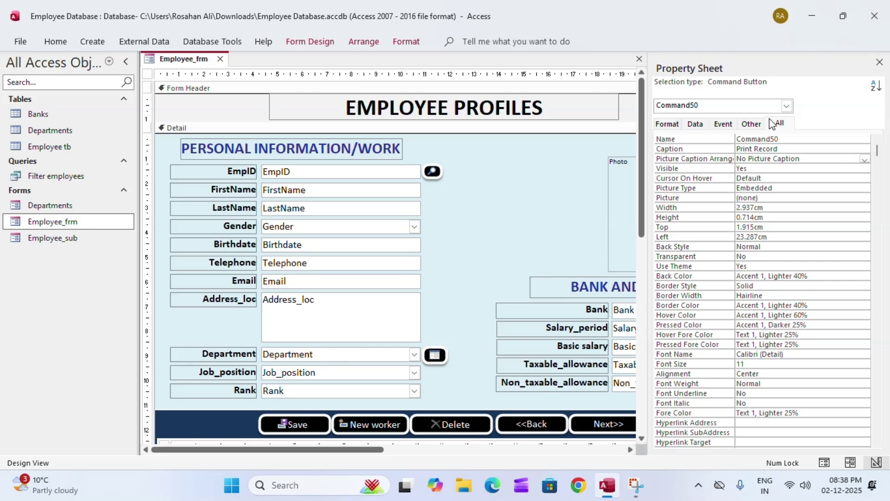
left_click(784, 123)
left_click(775, 197)
Pick the built-in Printer picture from Available Pictures for the Print Record button
left_click(866, 198)
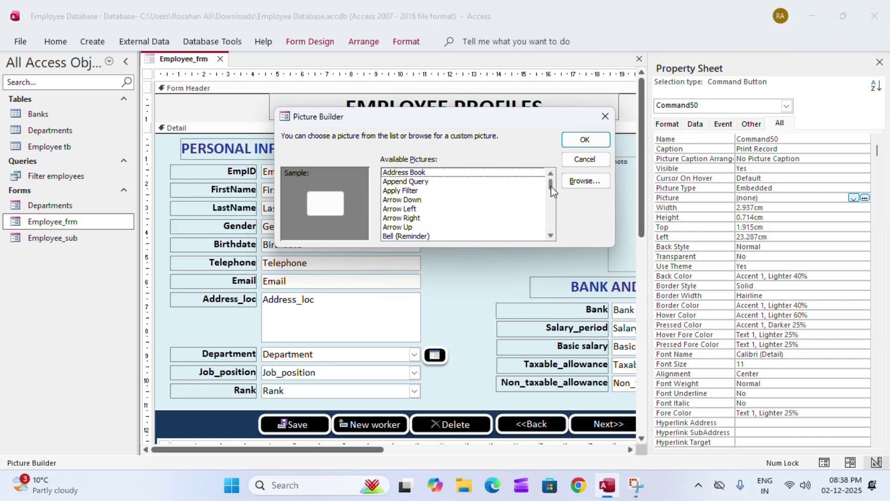
left_click_drag(551, 185, 551, 192)
left_click(410, 204)
scroll(412, 215, "down", 3)
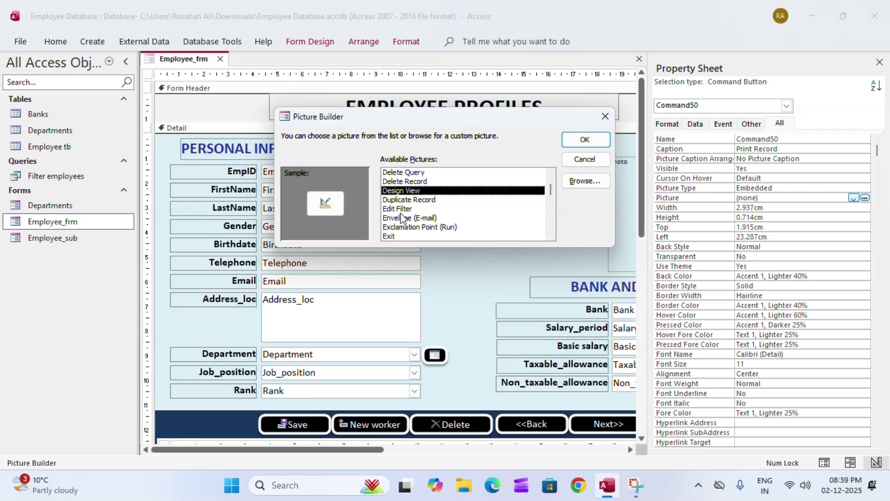
scroll(412, 224, "down", 3)
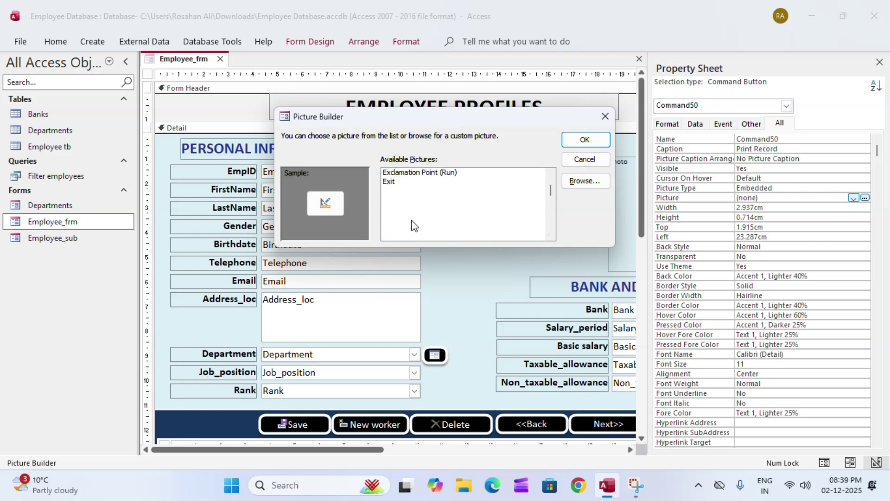
scroll(412, 224, "down", 5)
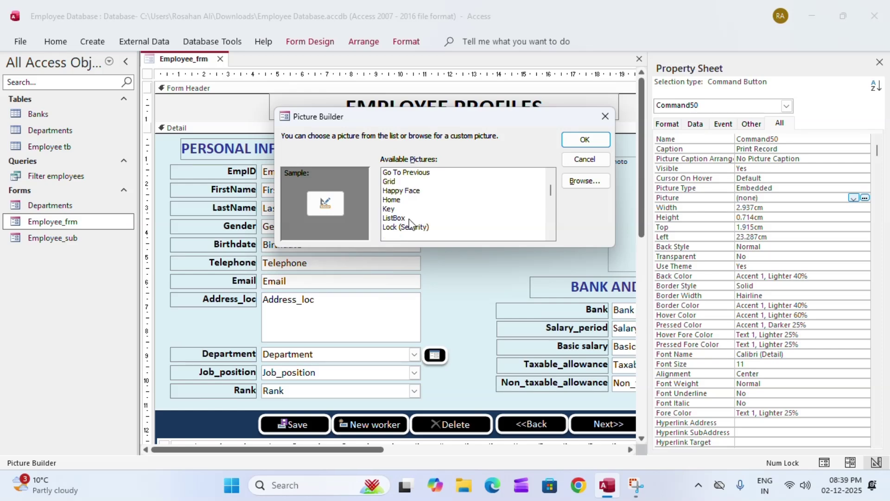
scroll(412, 224, "down", 3)
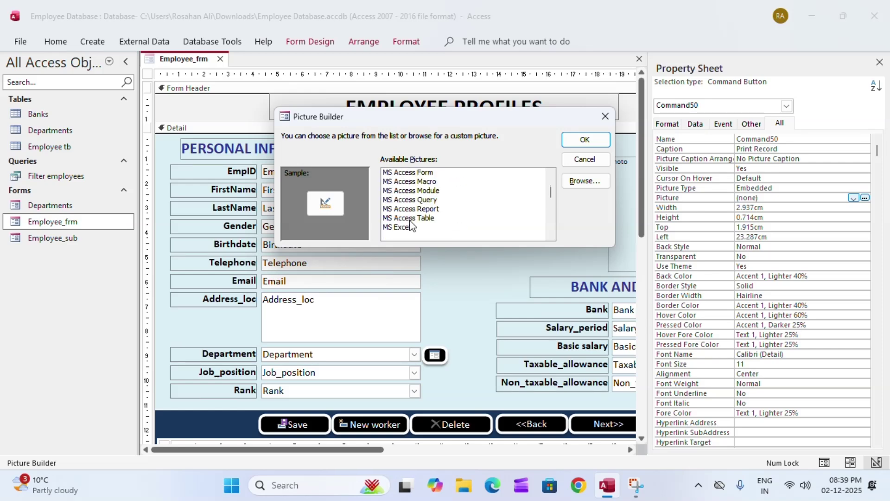
scroll(423, 219, "down", 4)
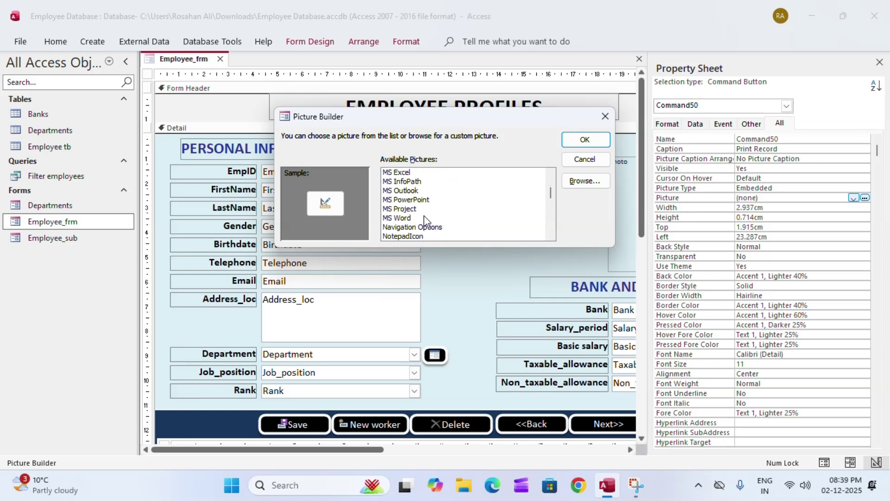
scroll(425, 222, "down", 5)
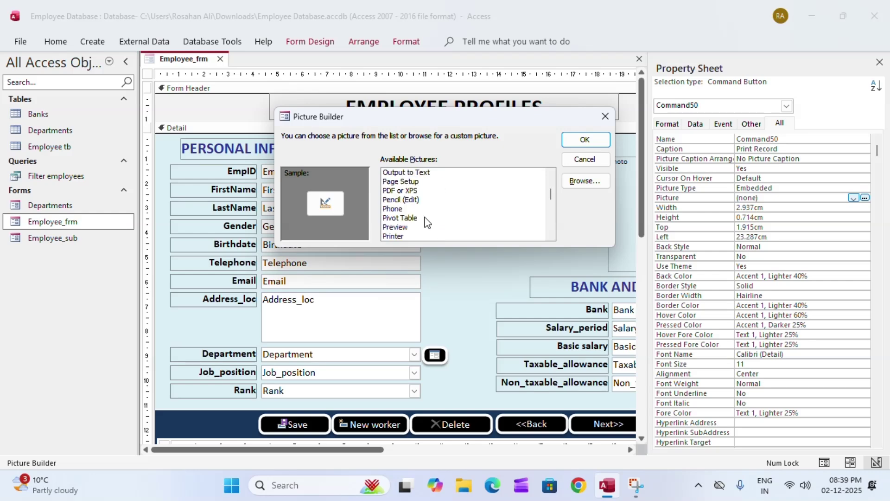
scroll(408, 218, "up", 1)
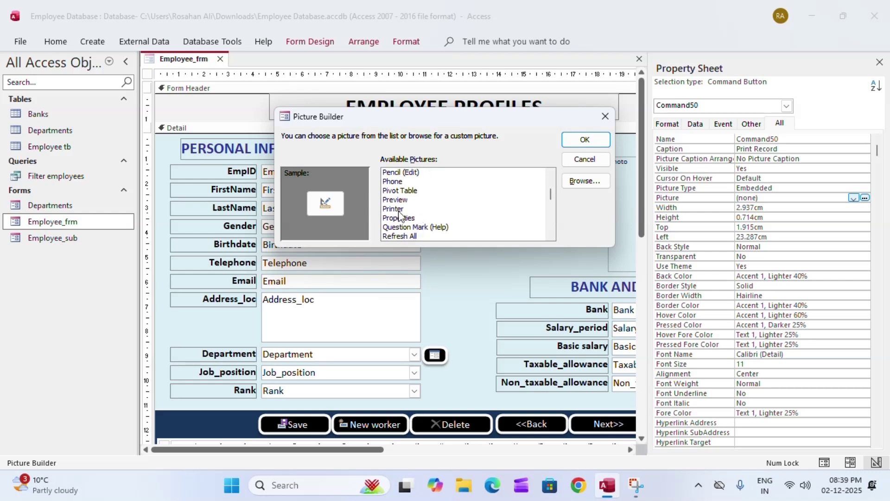
left_click(397, 210)
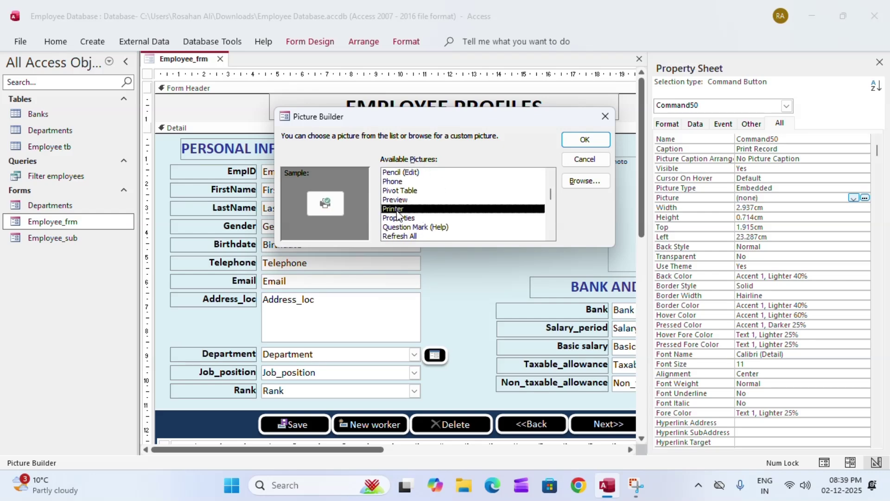
left_click(595, 140)
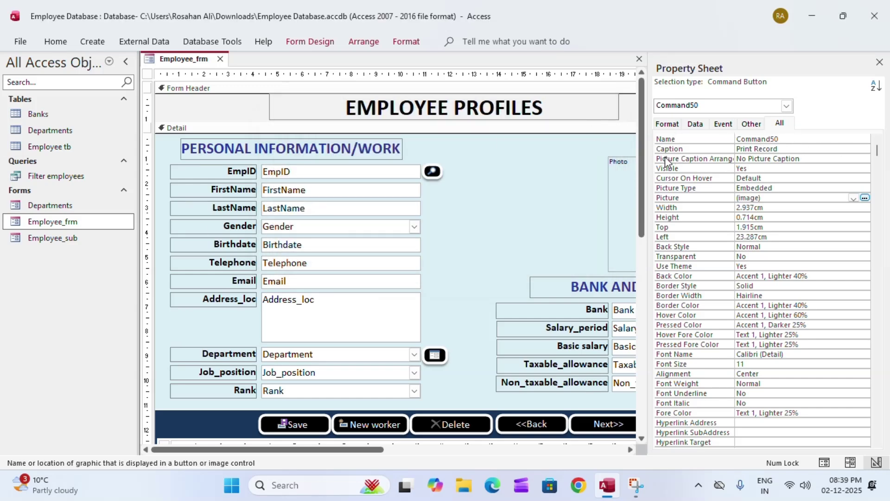
Set Picture Caption Arrangement to Right for Print Record and close the Property Sheet
left_click(819, 160)
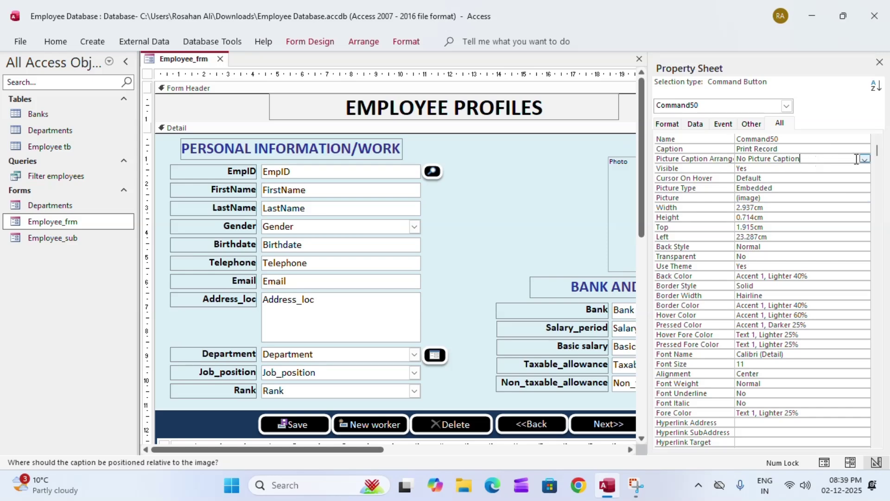
left_click(865, 158)
left_click(753, 214)
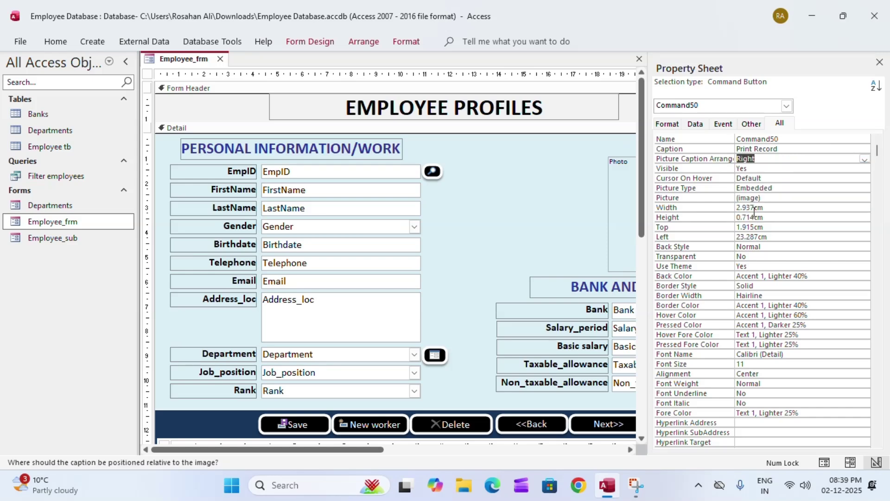
left_click(880, 63)
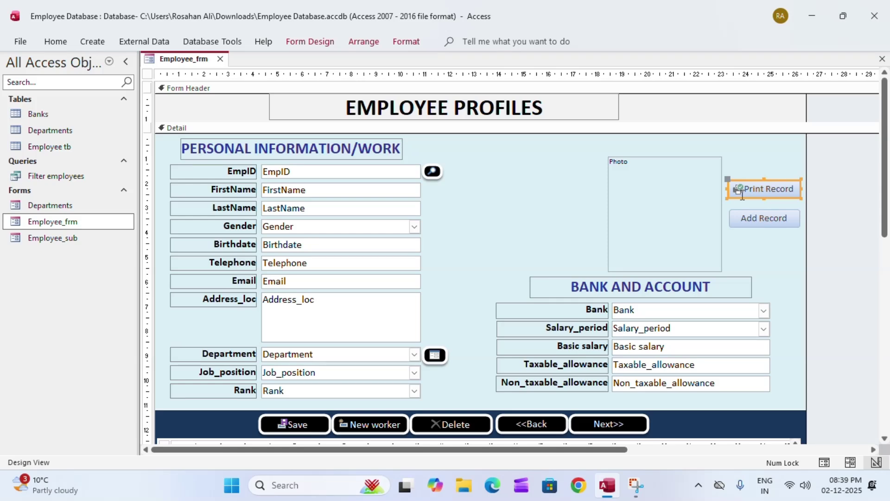
left_click(785, 253)
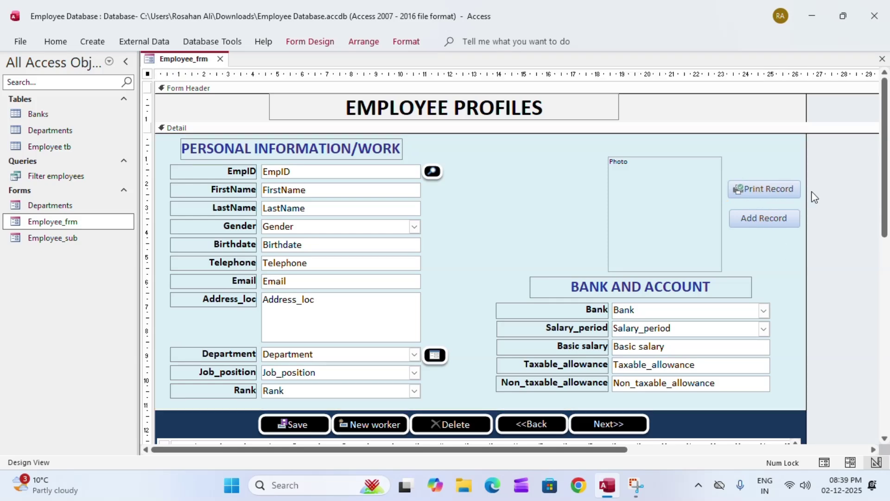
Try shortening the caption to 'Print', then undo it back to 'Print Record'
left_click(786, 190)
left_click(746, 186)
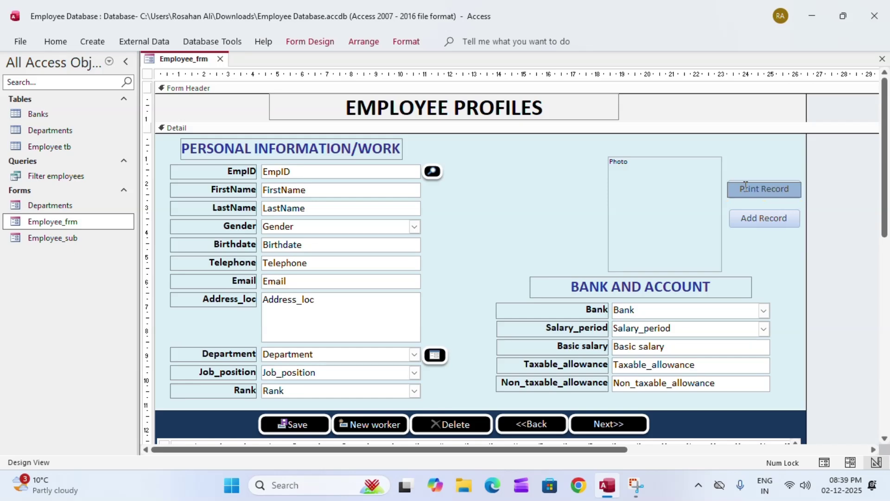
key("ctrl+a")
type("Print")
left_click(847, 213)
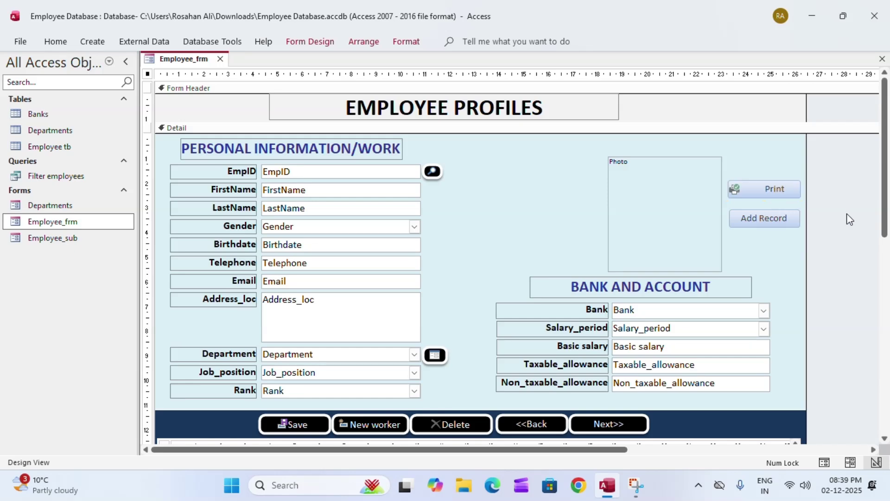
key("ctrl+z")
left_click(761, 189)
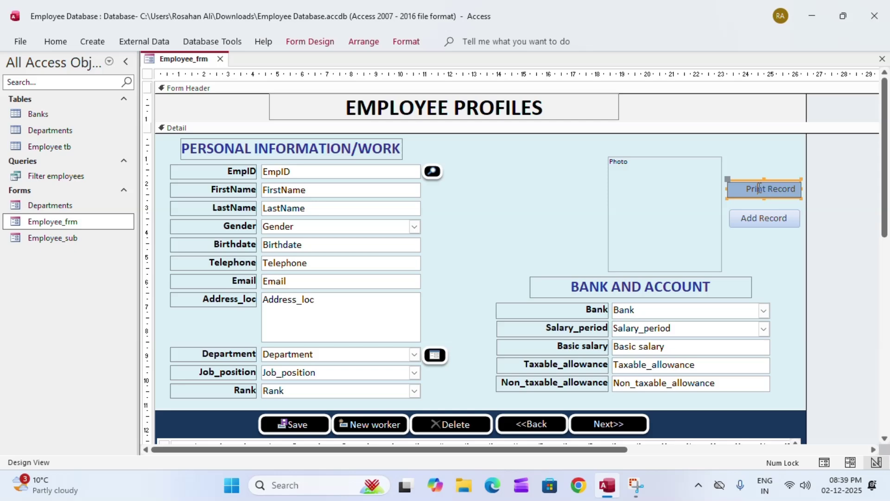
double_click(755, 189)
key("Escape")
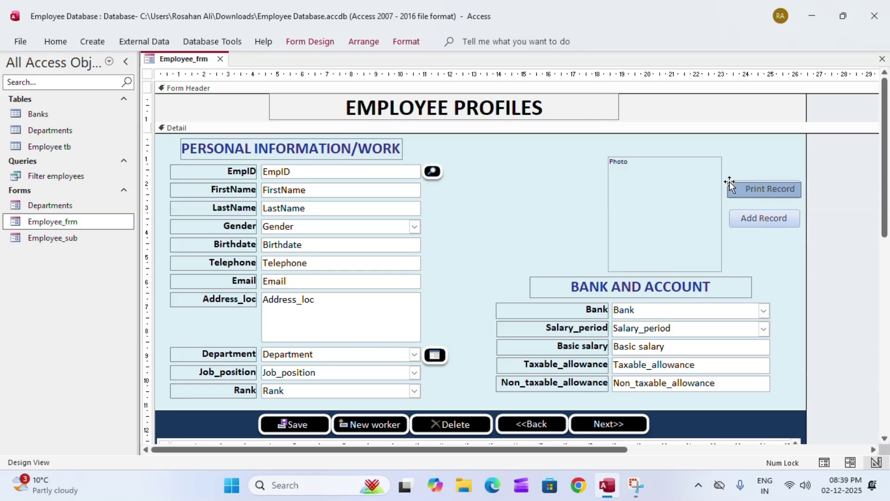
key("ctrl+y")
left_click(832, 225)
left_click(760, 189)
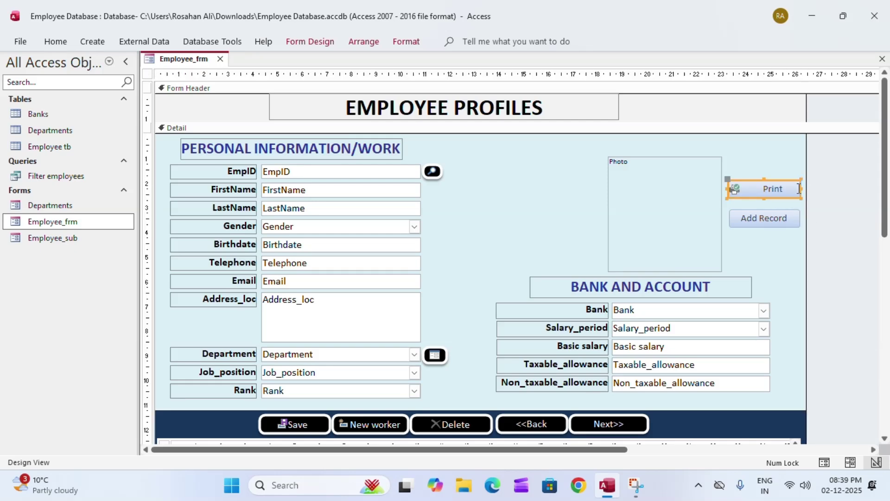
key("ctrl+z")
left_click(824, 216)
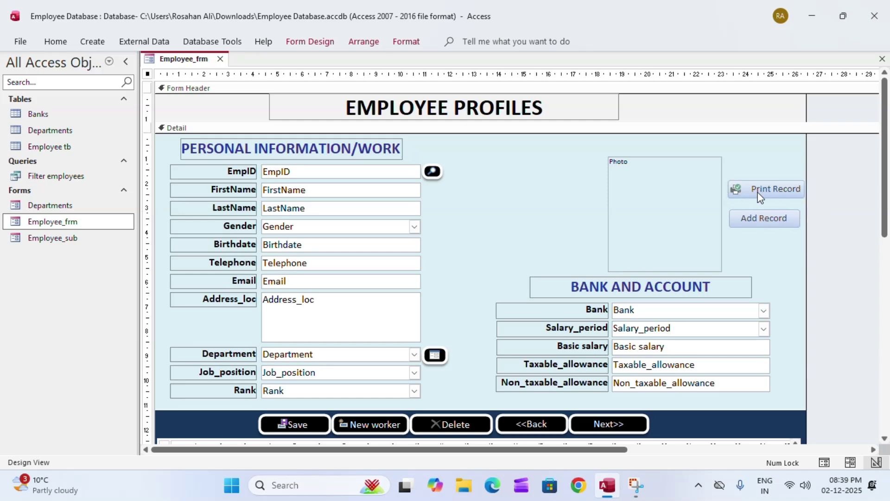
Briefly recheck the Print Record button's settings, then select the Add Record button
double_click(795, 190)
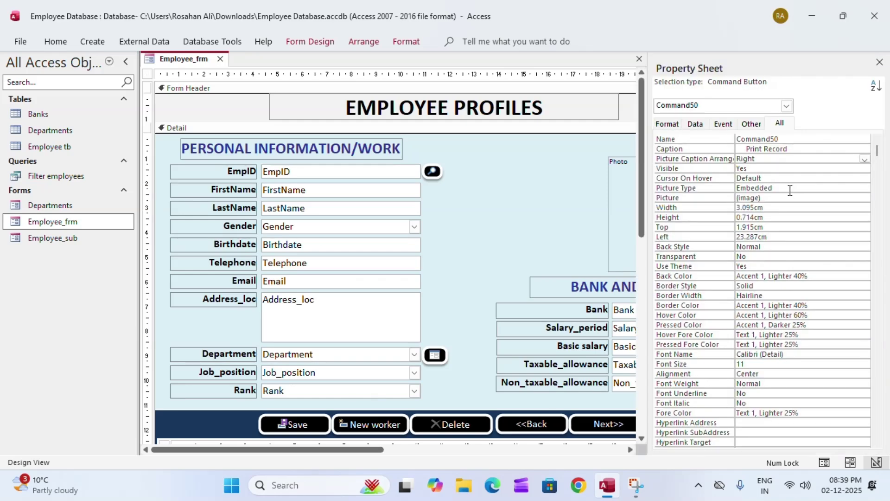
left_click(883, 59)
left_click(757, 189)
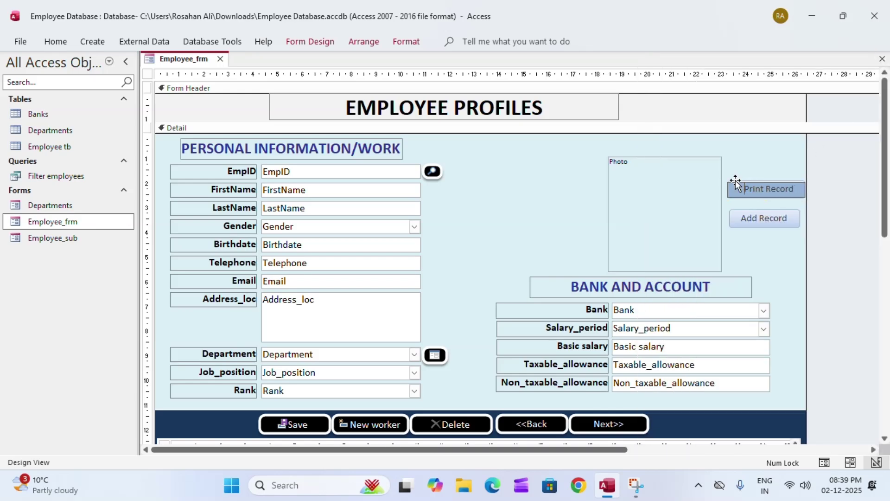
left_click(822, 202)
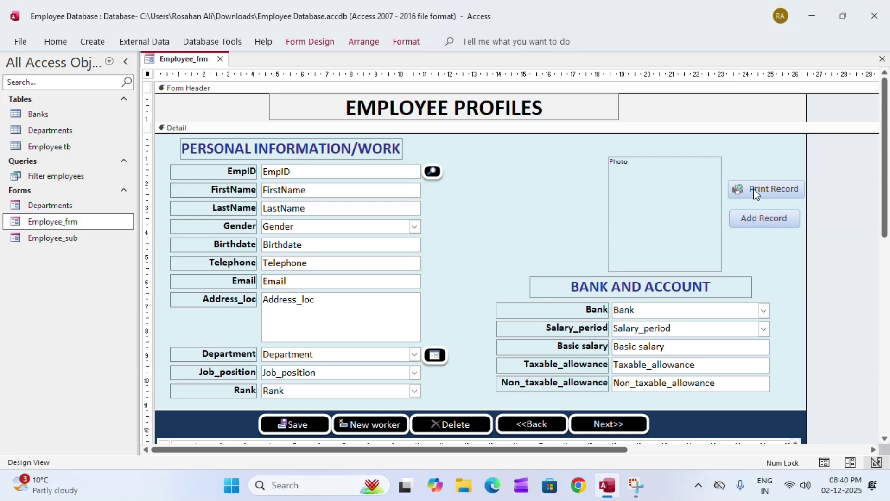
left_click(796, 216)
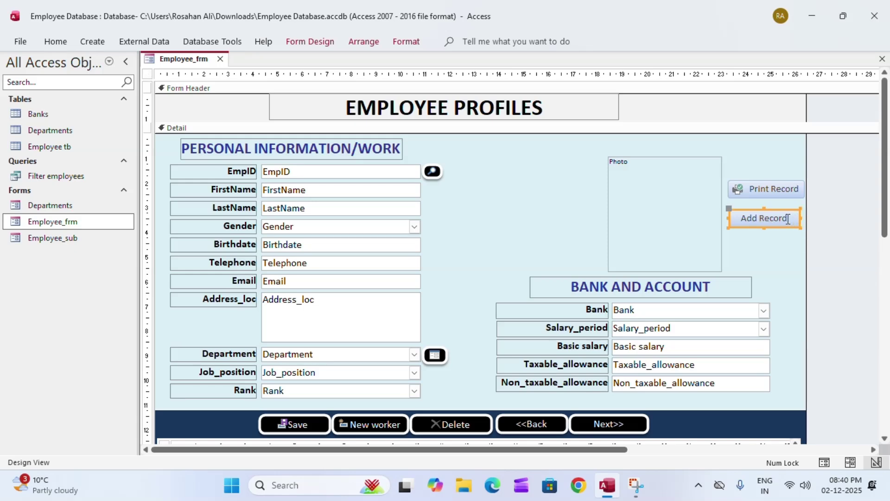
Open the Picture builder from the Add Record button's Property Sheet
left_click(788, 219)
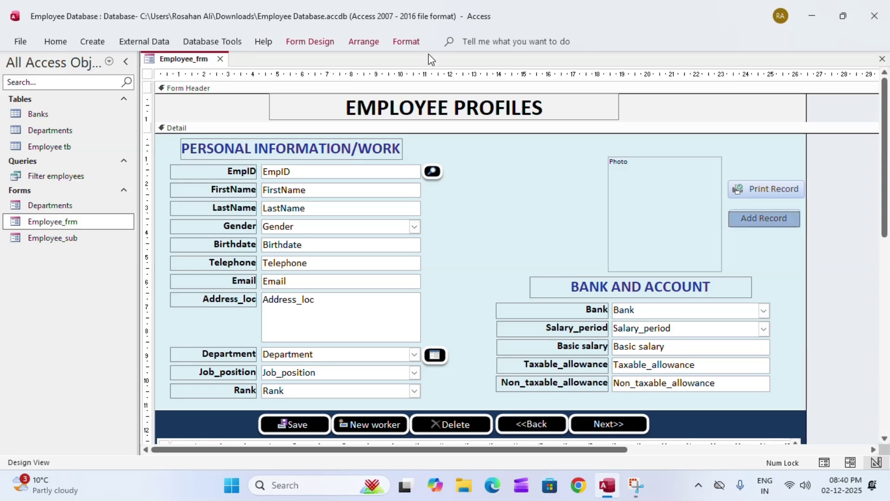
left_click(305, 40)
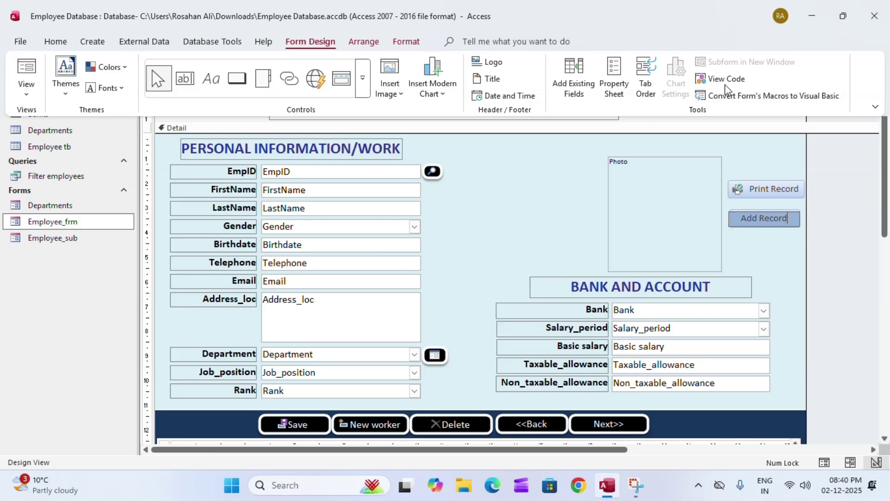
left_click(614, 79)
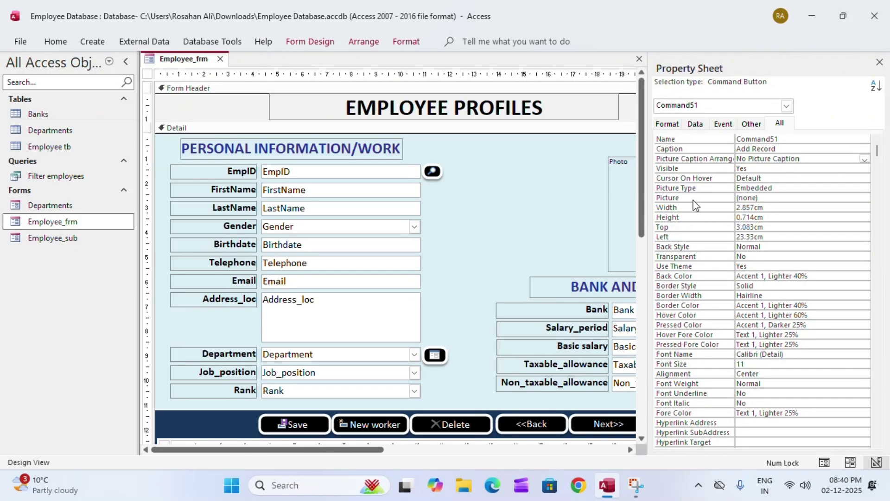
left_click(766, 197)
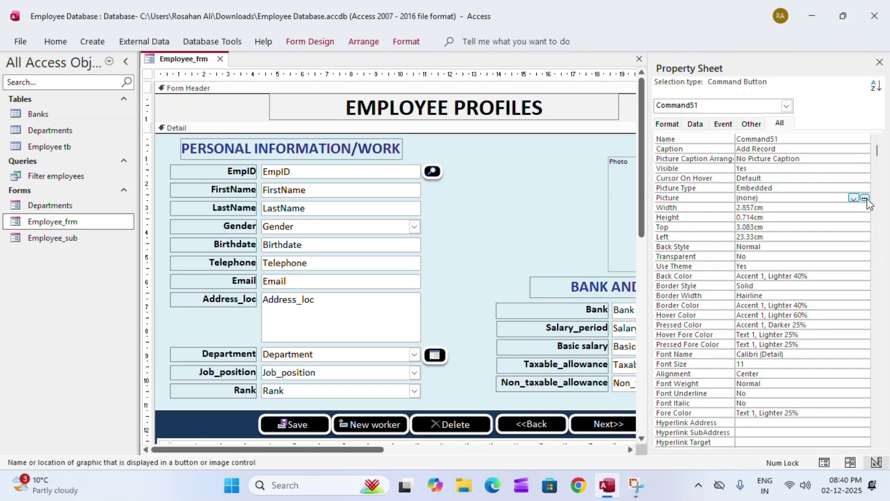
left_click(864, 198)
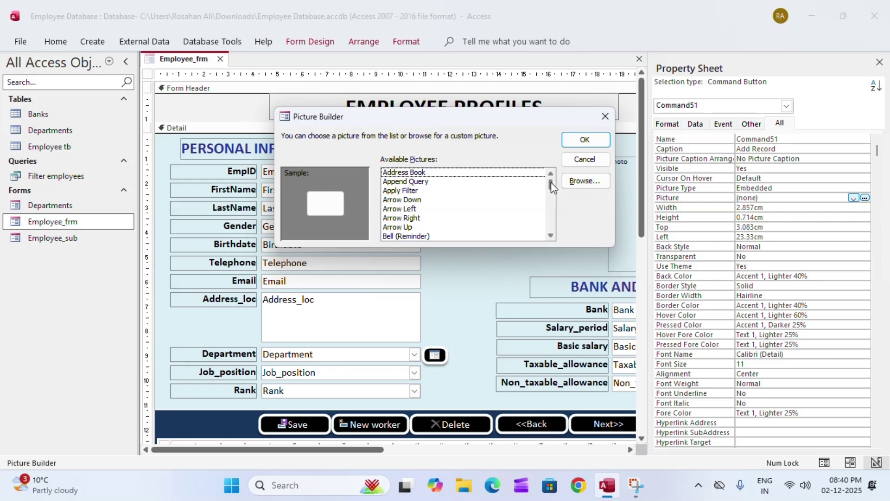
Preview several SharePoint icons and apply SharePoint List Change Permissions for this List to Add Record
scroll(550, 195, "down", 15)
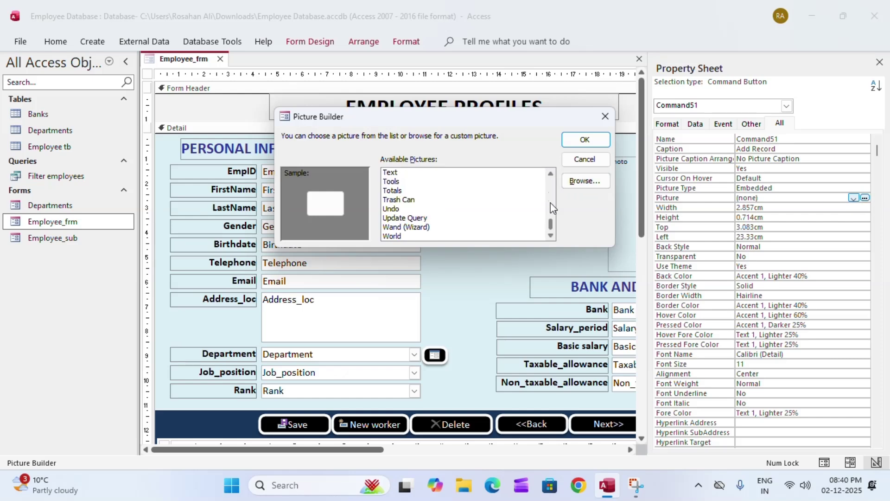
mouse_move(552, 224)
left_mouse_down()
mouse_move(550, 208)
mouse_move(552, 232)
mouse_move(550, 221)
left_mouse_up()
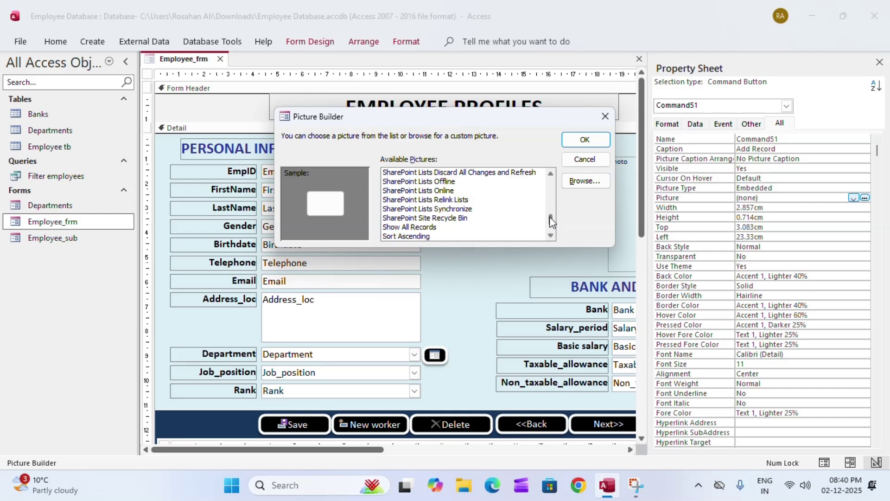
left_click_drag(420, 228, 404, 212)
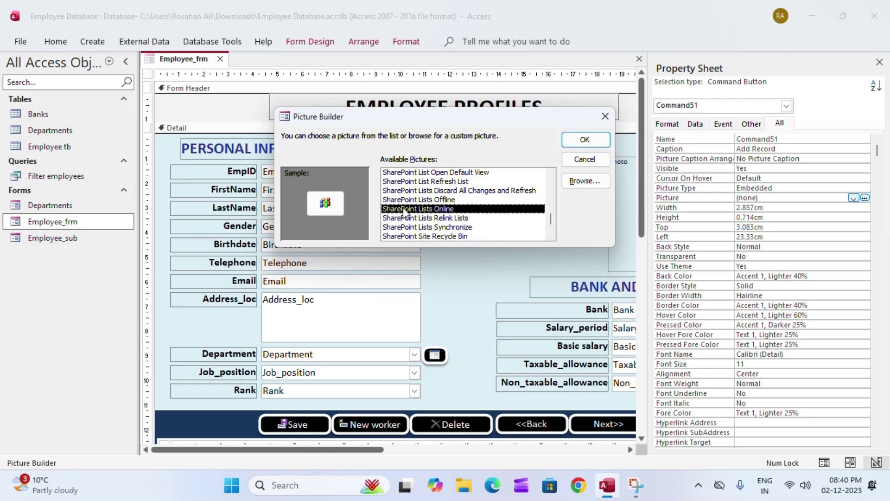
left_click(417, 218)
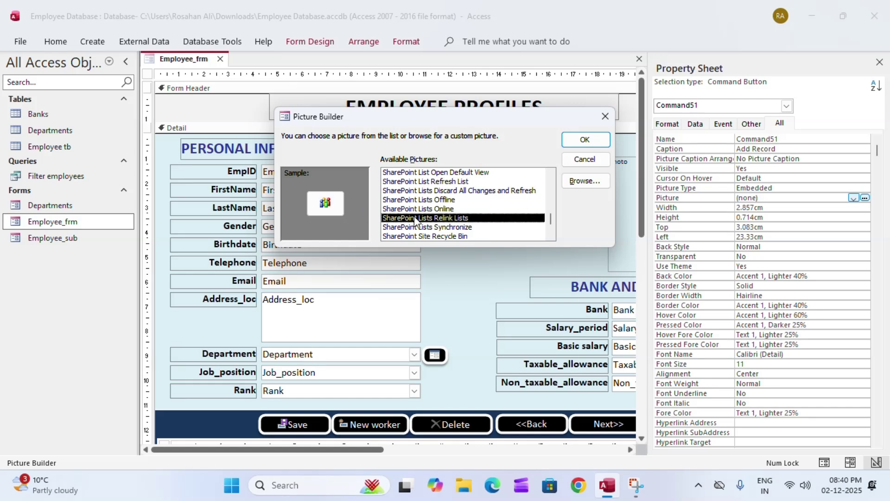
left_click(425, 211)
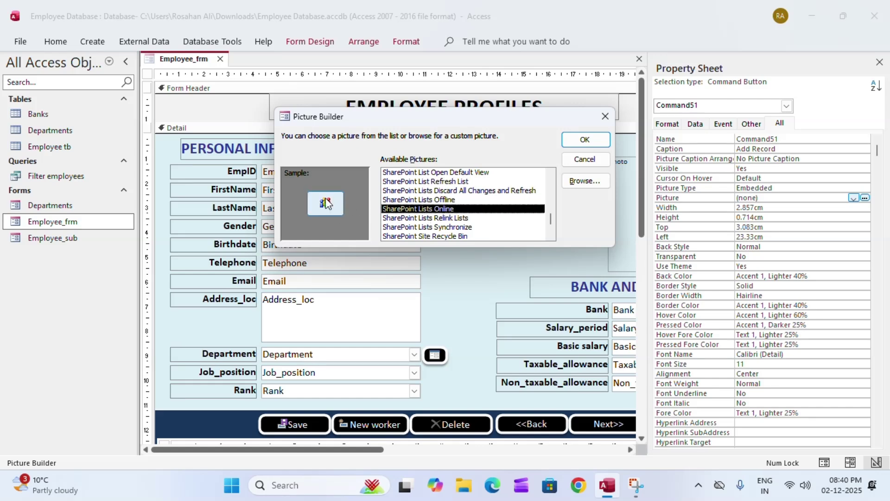
left_click(420, 202)
left_click(414, 194)
left_click(413, 182)
left_click(410, 173)
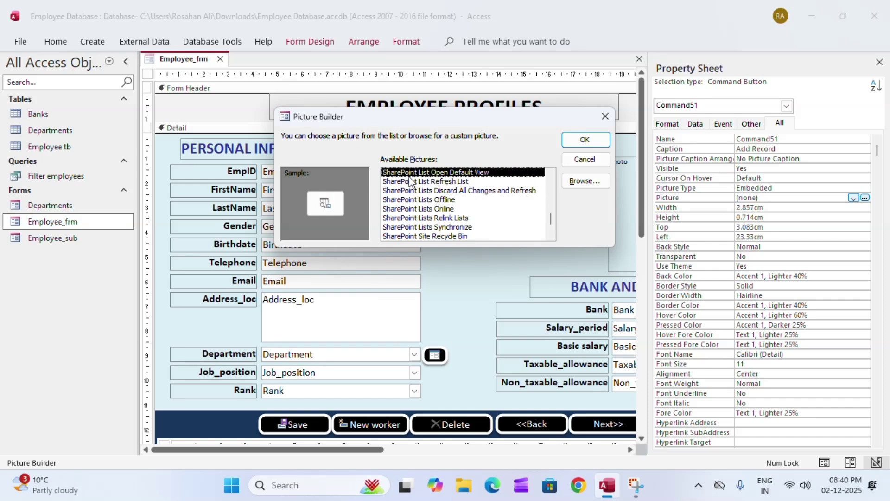
scroll(409, 186, "up", 1)
left_click(403, 182)
left_click(405, 174)
scroll(408, 181, "up", 2)
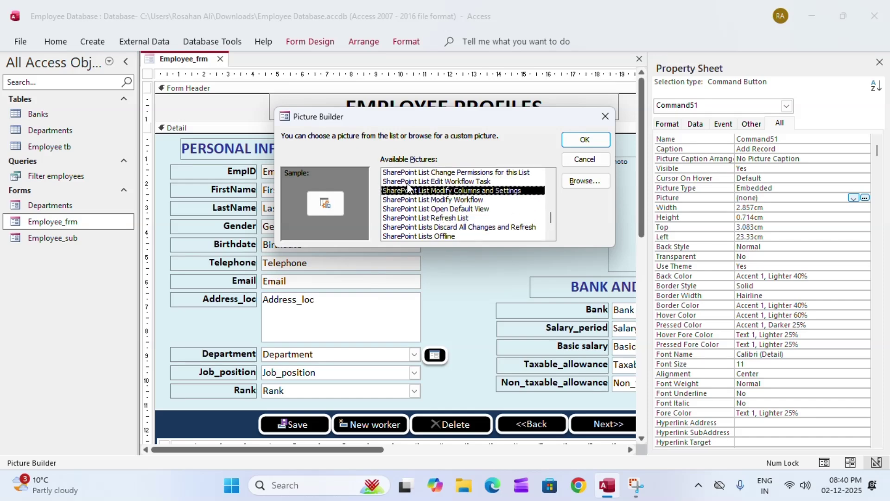
left_click(412, 183)
left_click(408, 173)
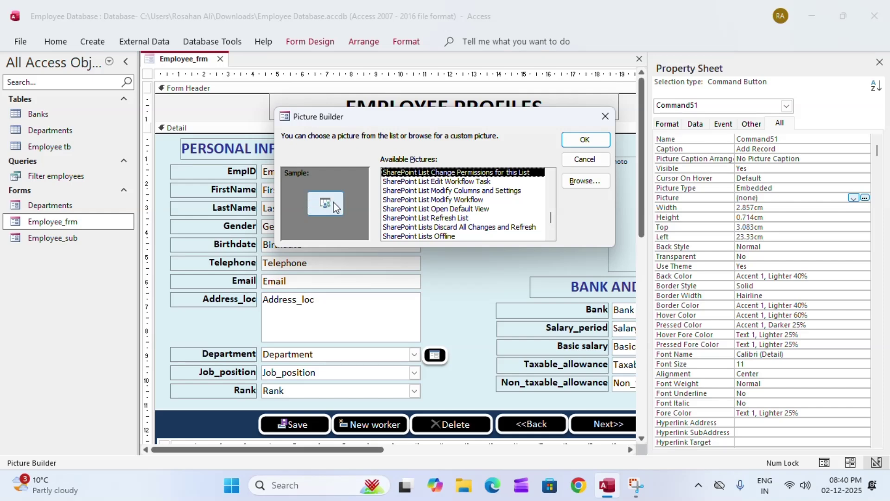
left_click(585, 140)
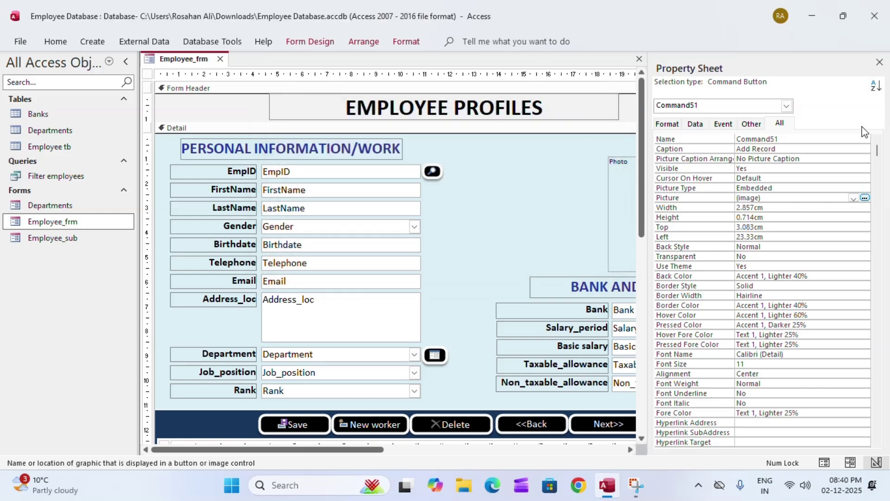
Set the Add Record button's Picture Caption Arrangement to Right and close the Property Sheet
left_click(726, 158)
left_click(865, 159)
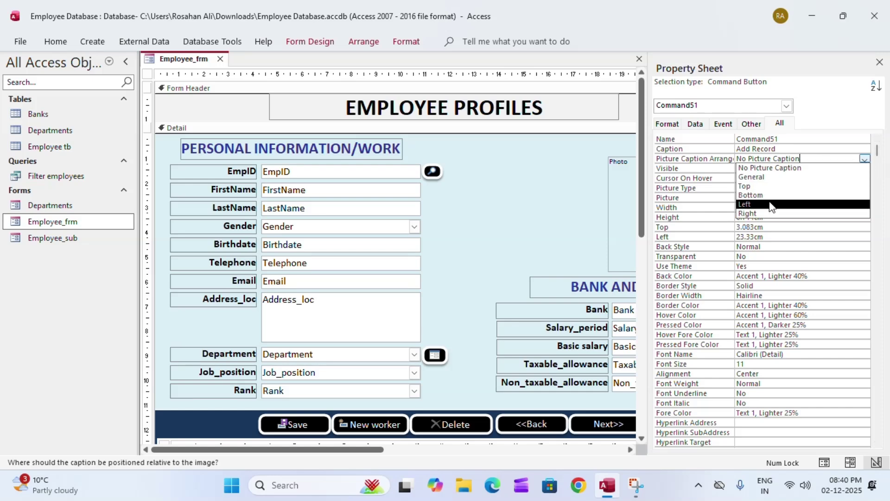
left_click(764, 213)
left_click(880, 61)
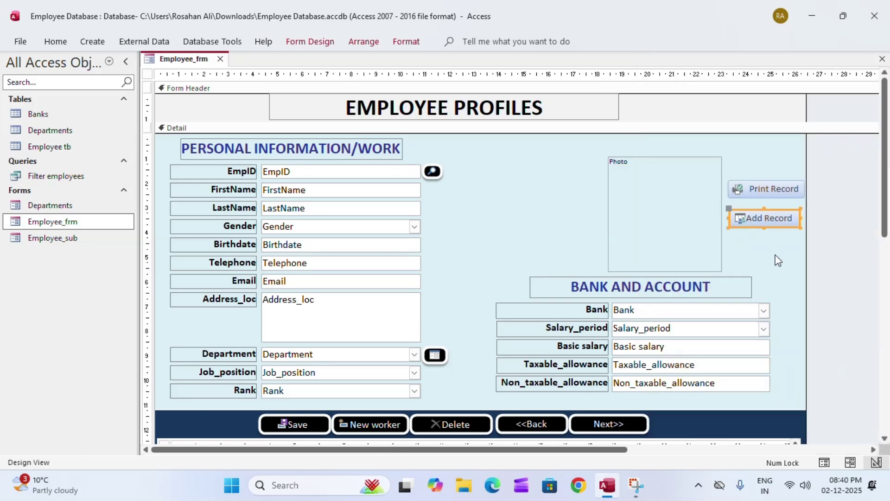
left_click(750, 242)
left_click(749, 217)
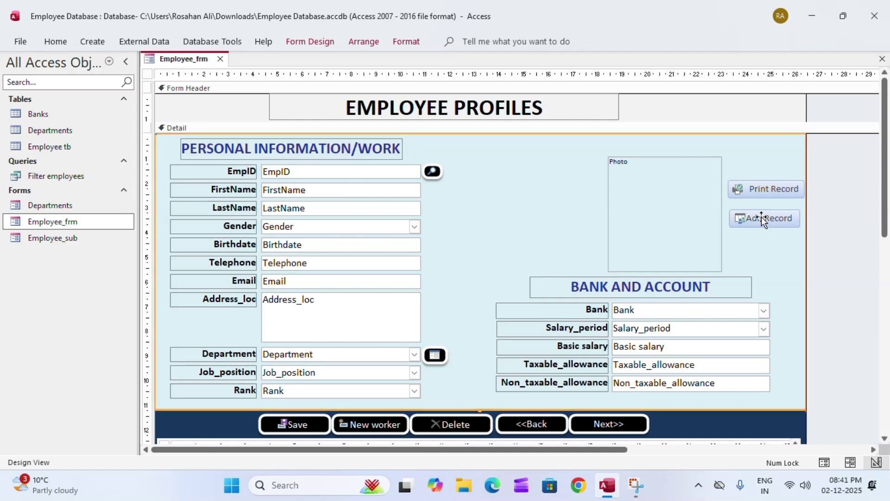
left_click(752, 218)
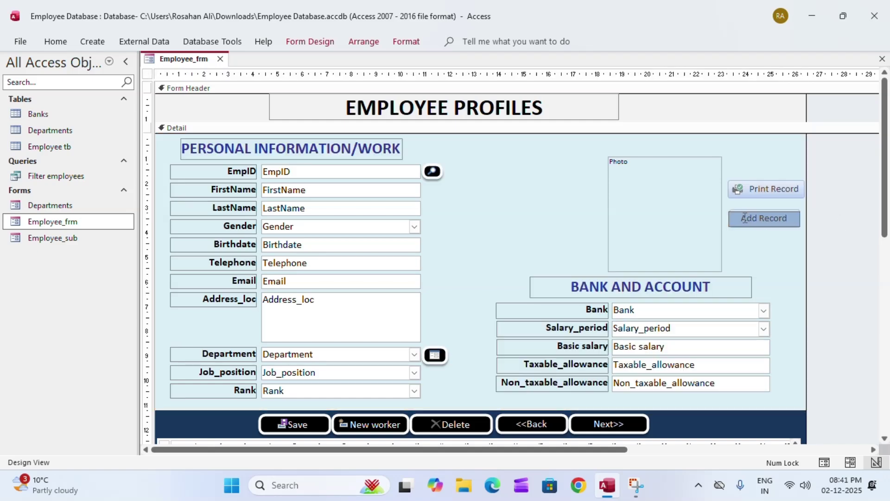
left_click(821, 236)
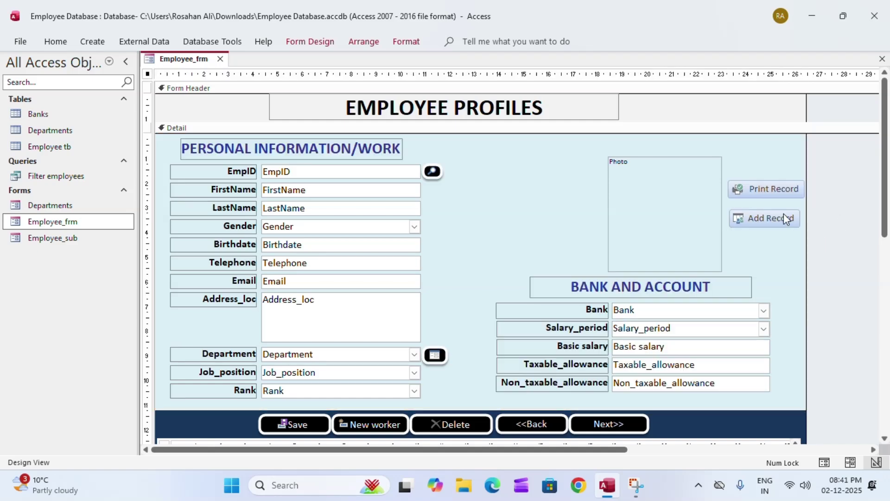
Narrow Print Record slightly, save the form design, and reopen Employee_frm in Form View
left_click(764, 193)
left_click_drag(805, 189, 801, 187)
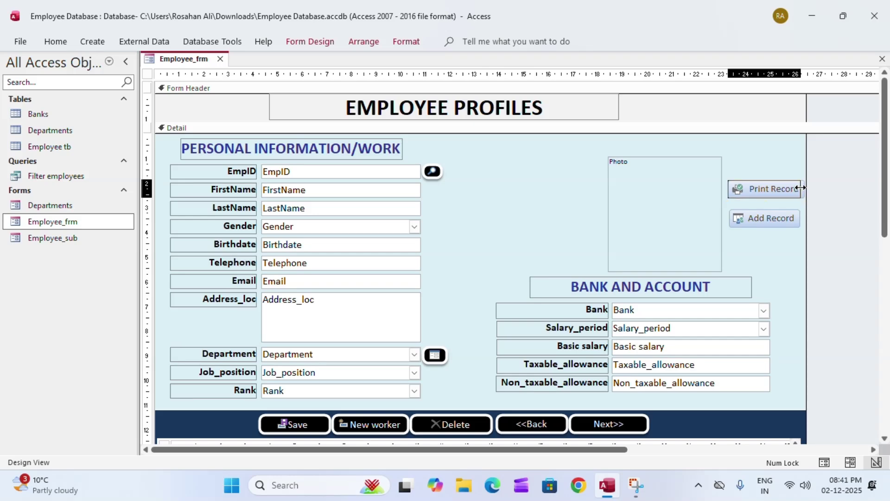
left_click(828, 217)
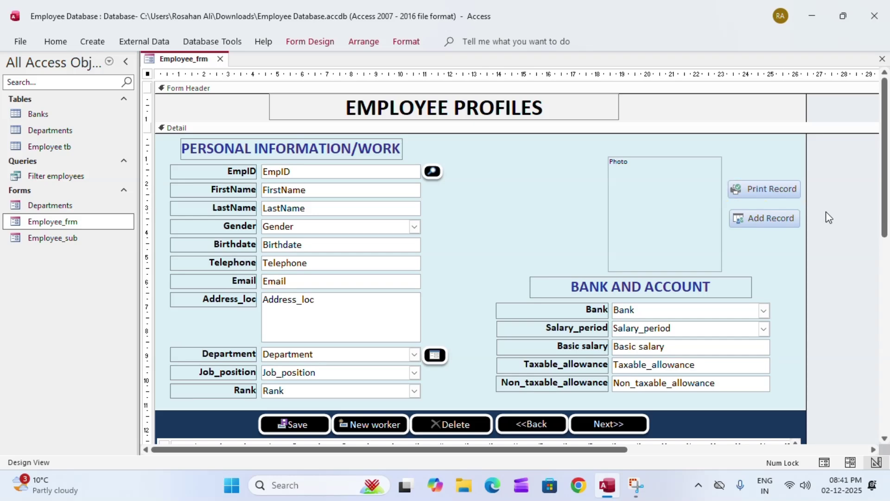
left_click(883, 61)
left_click(442, 274)
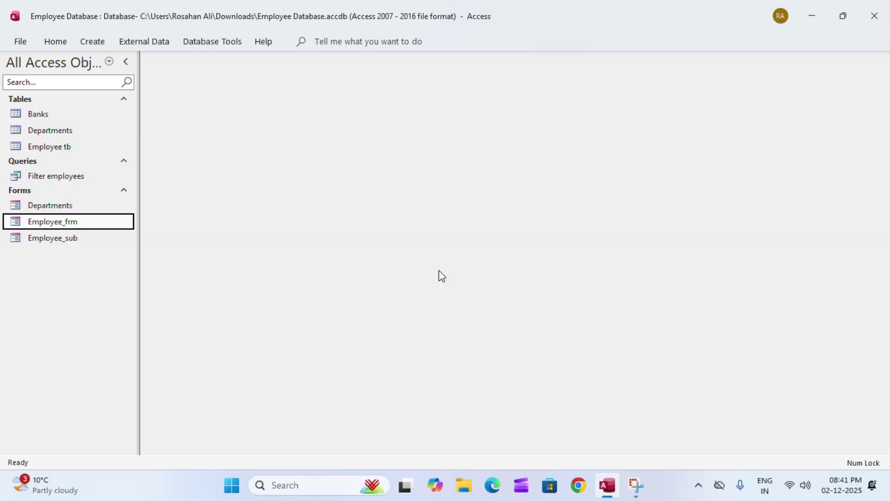
double_click(45, 222)
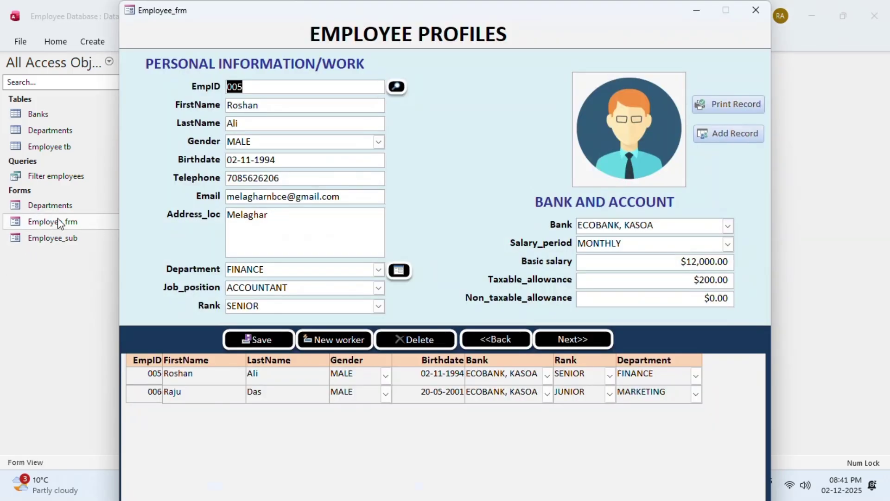
Start new record 007 and enter the employee's first and last name, gender MALE and birthdate 21/02/2000
left_click(729, 136)
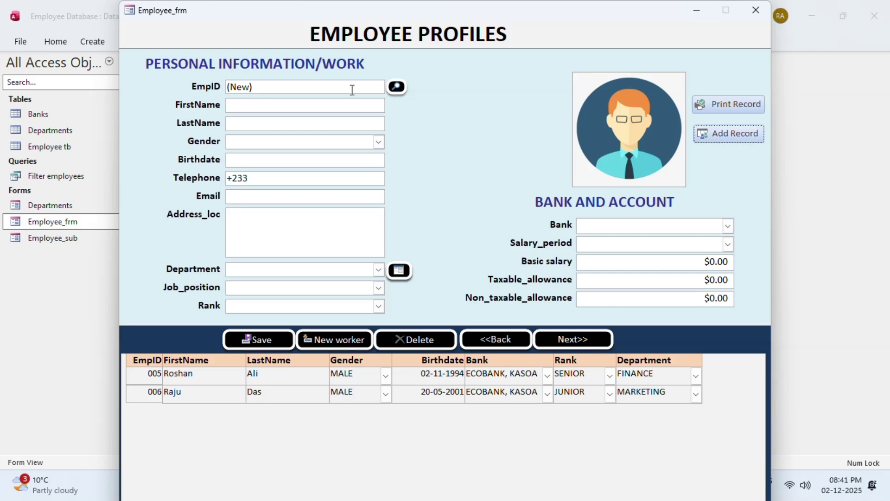
left_click(240, 107)
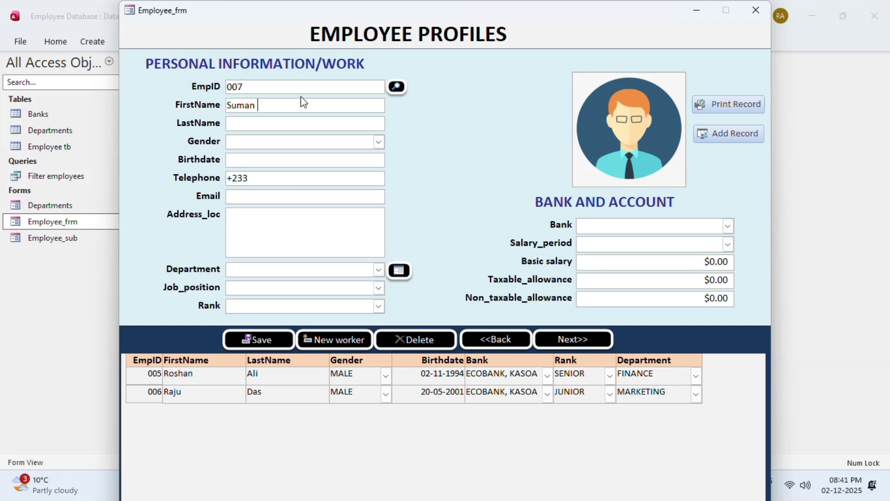
left_click(291, 121)
left_click(378, 142)
left_click(255, 157)
left_click(255, 160)
type("21/02/")
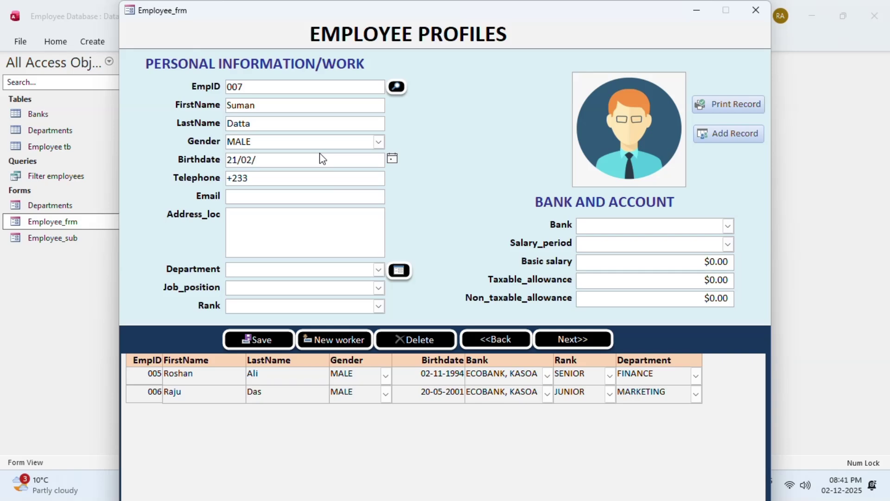
type("2000")
Fill in the employee's telephone number, e-mail address and home address
key("Tab")
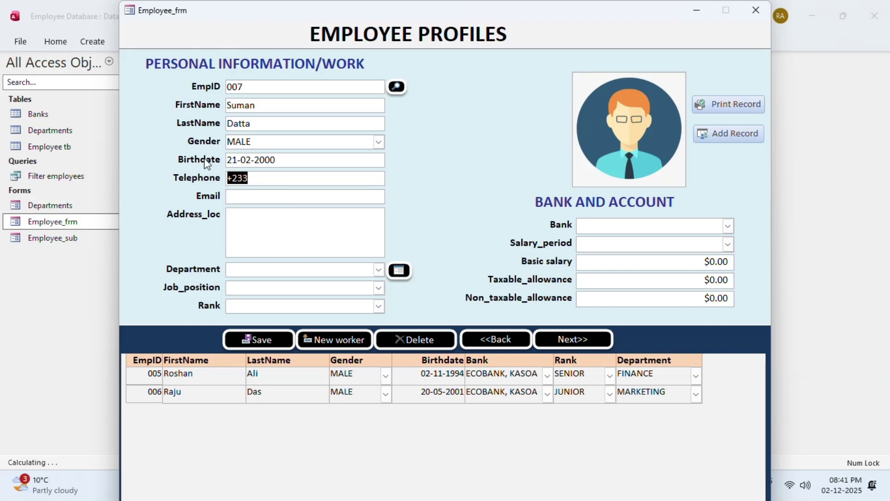
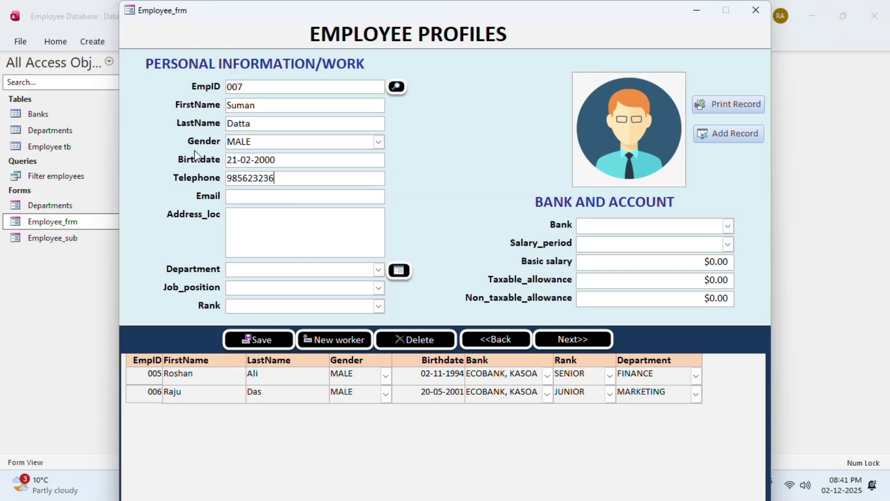
left_click(263, 200)
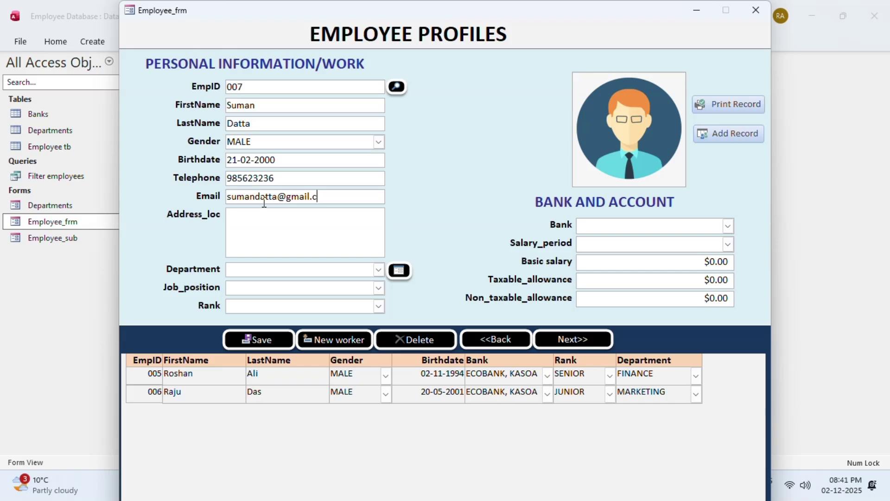
left_click(255, 214)
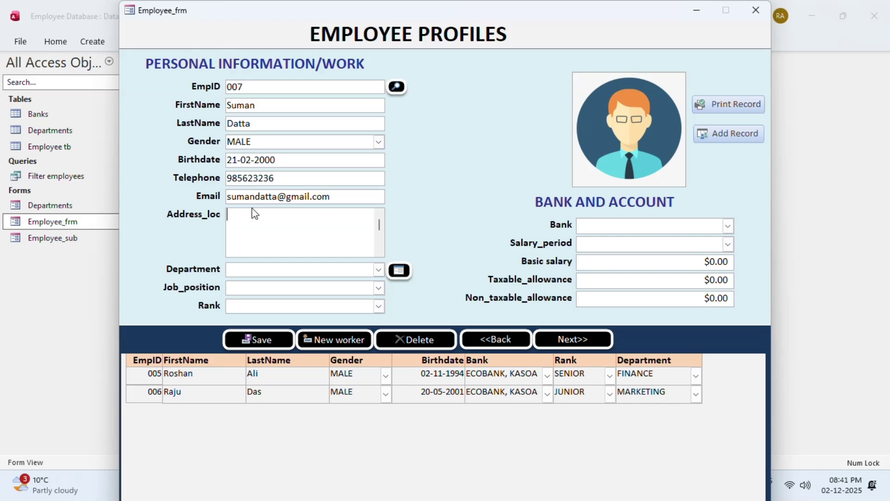
type("Sonamura")
Set the department to FINANCE, job position to ACCOUNTANT and rank to SENIOR
left_click(378, 272)
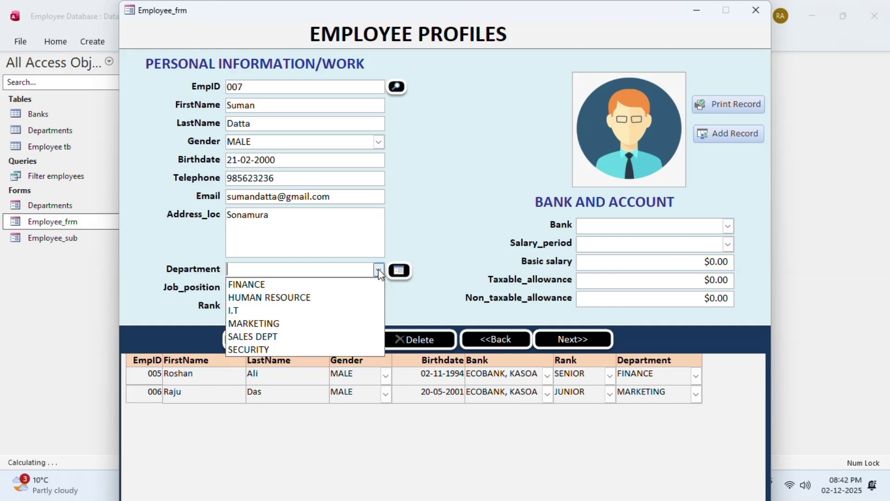
left_click(279, 284)
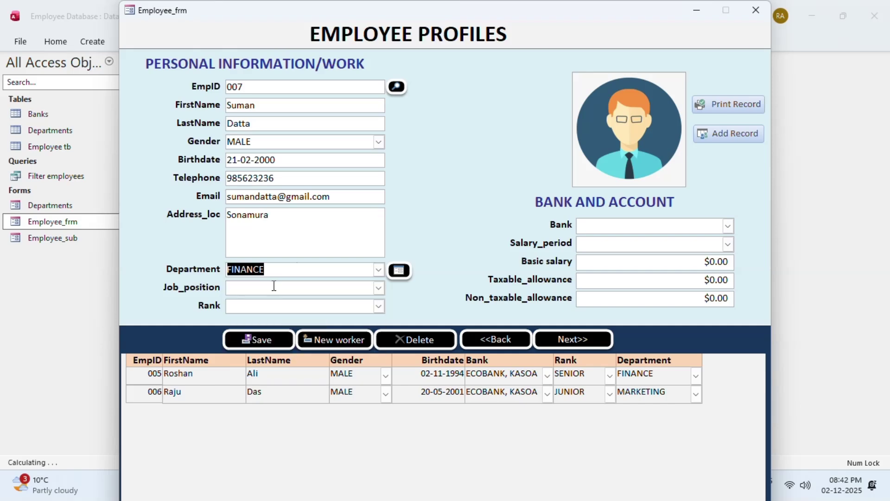
left_click(373, 286)
left_click(379, 289)
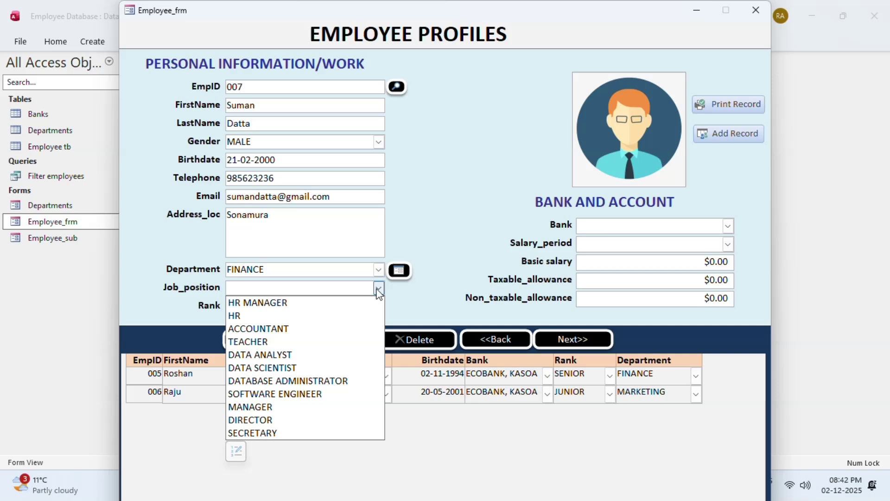
left_click(268, 330)
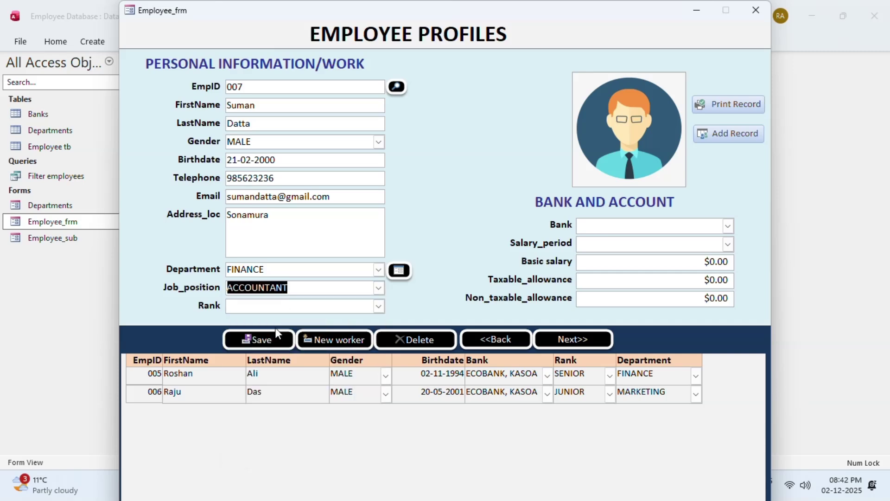
left_click(375, 306)
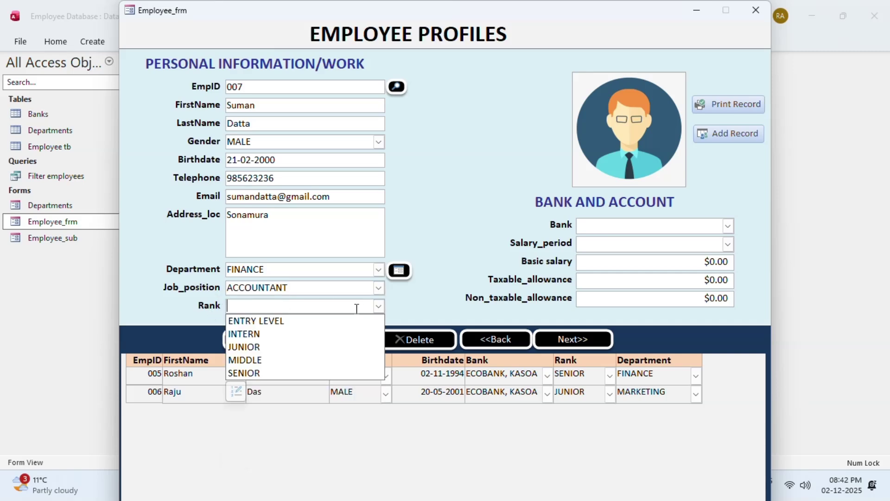
left_click(277, 374)
Choose bank UBA, KNUST, MONTHLY salary period, basic salary 25000 and taxable allowance 2000
left_click(728, 226)
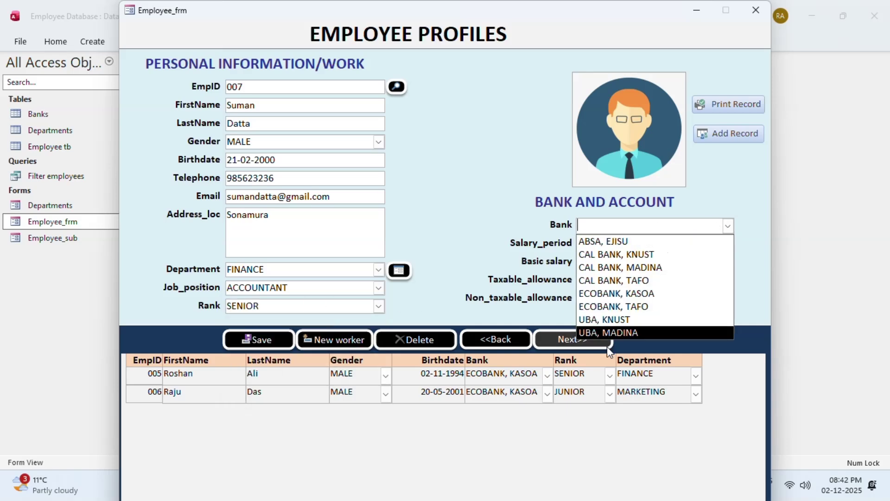
left_click(612, 319)
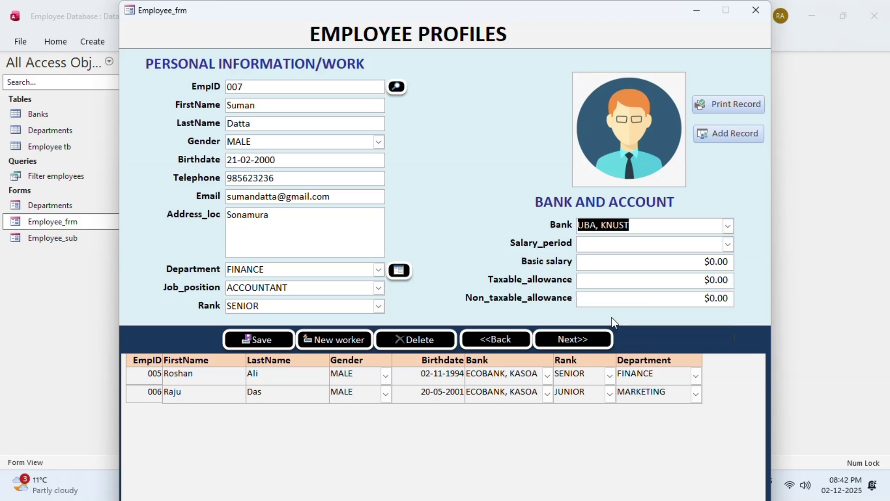
left_click(728, 245)
left_click(608, 273)
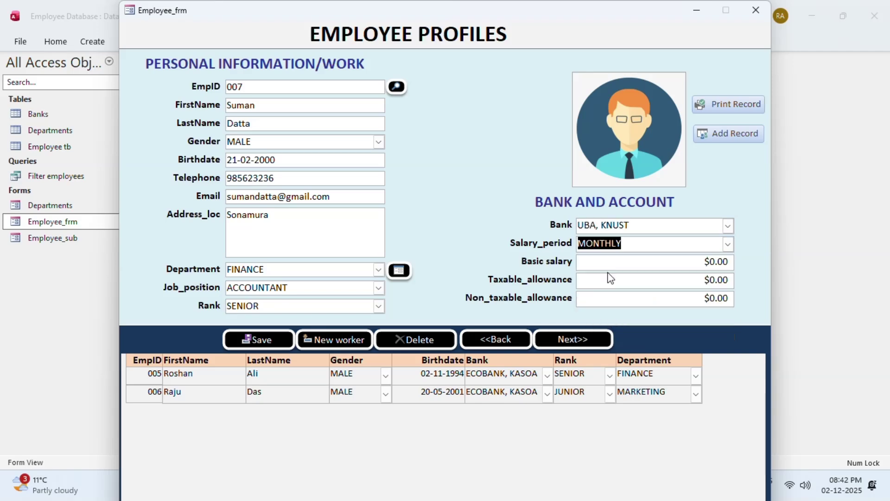
key("Tab")
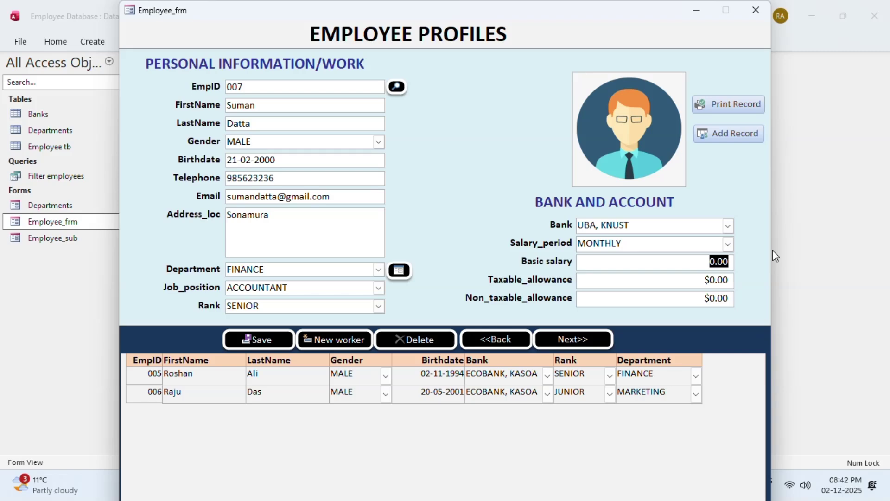
type("25000")
left_click_drag(671, 284, 822, 276)
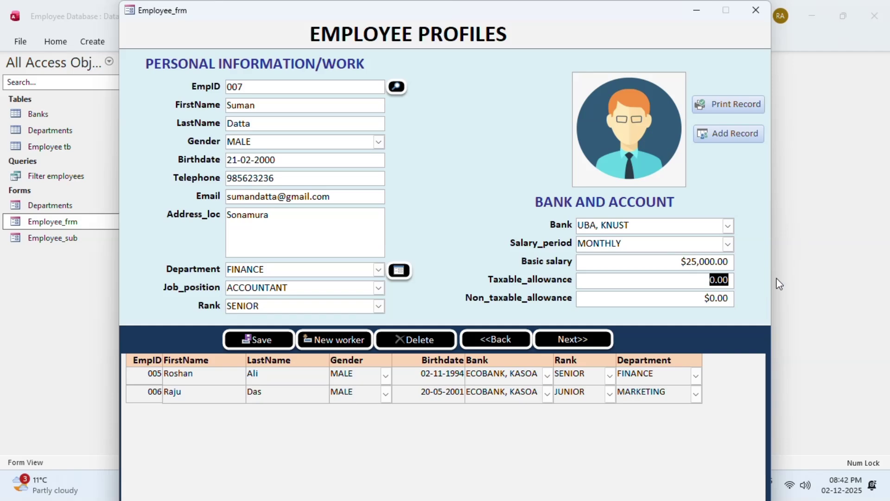
type("2000")
left_click(608, 302)
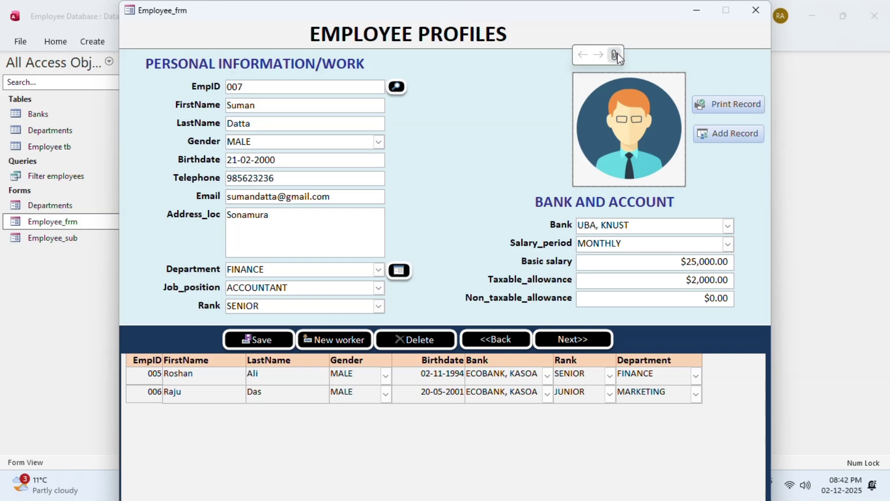
Attach the 'images' file from Pictures as employee 007's profile photo
left_click(606, 59)
left_click(544, 201)
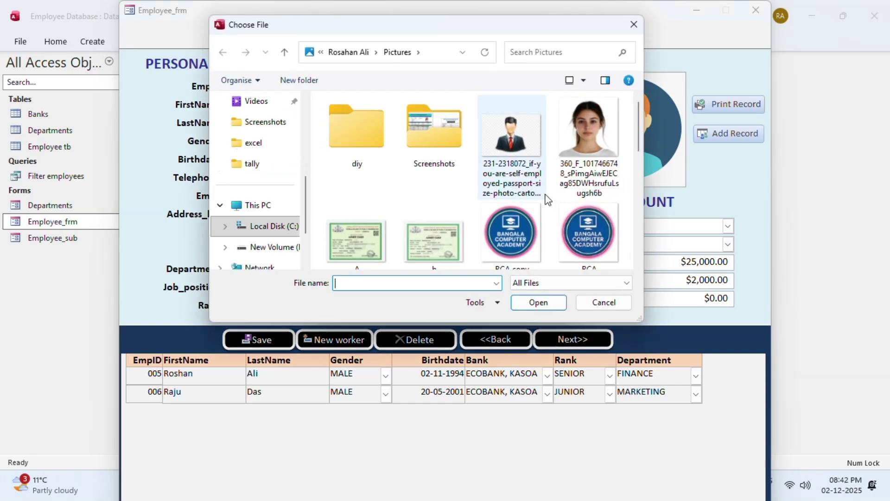
left_click_drag(640, 127, 639, 181)
left_click(521, 176)
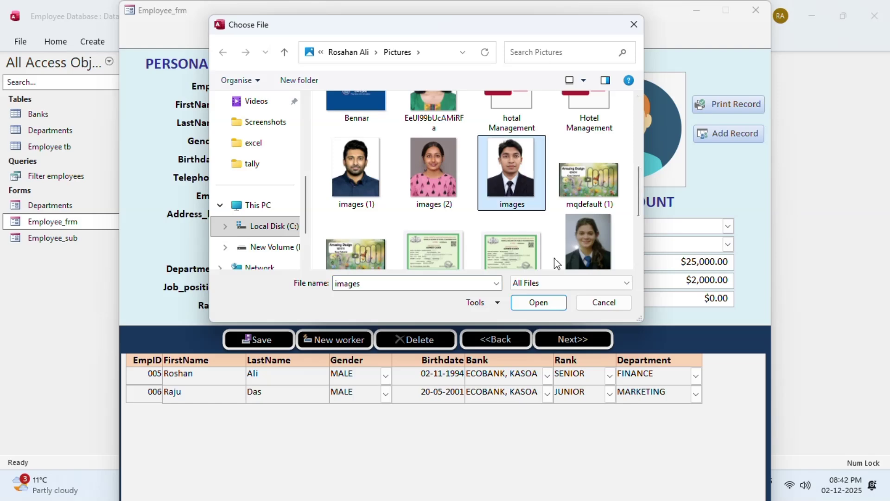
left_click(547, 302)
left_click(490, 298)
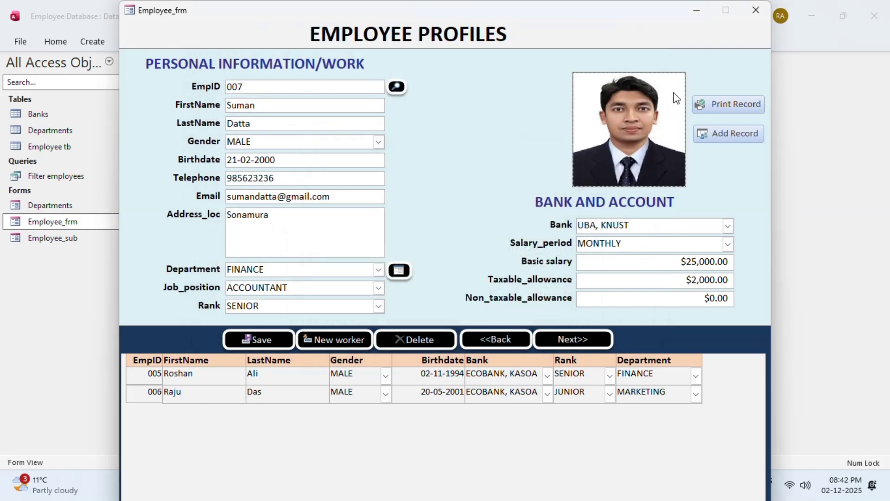
Save employee 007 so the row appears in the employee list subform
left_click(727, 138)
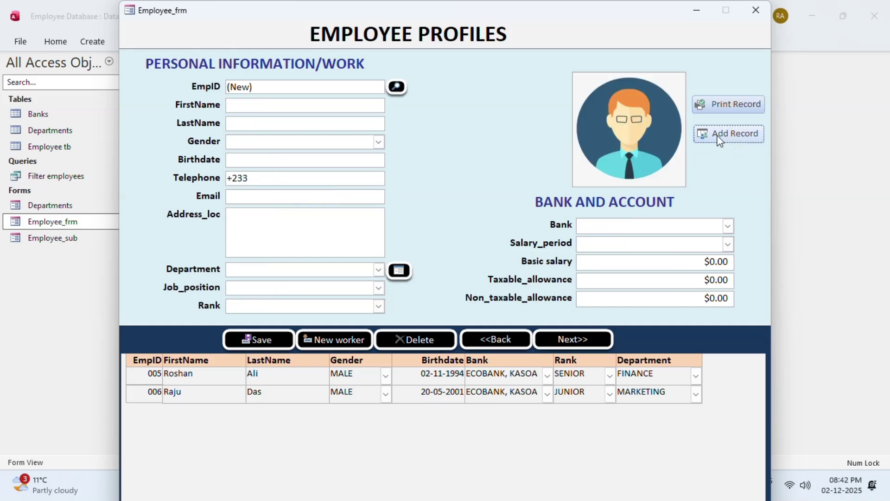
left_click(257, 340)
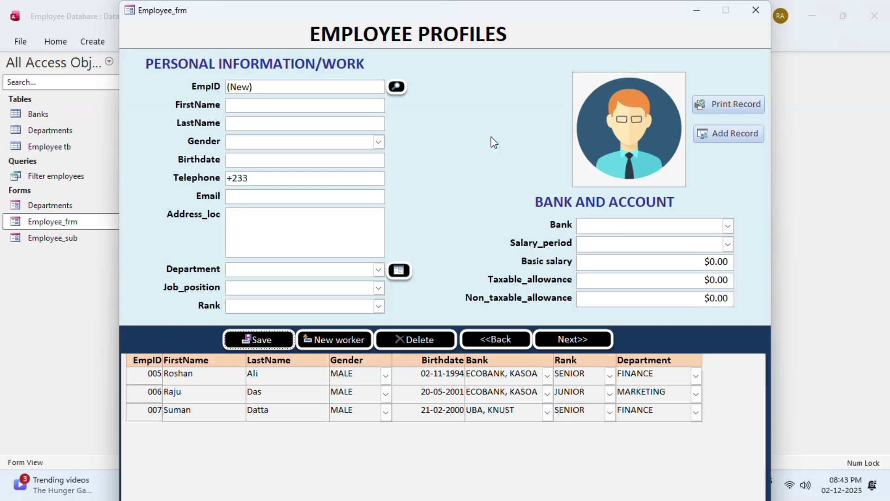
left_click(710, 107)
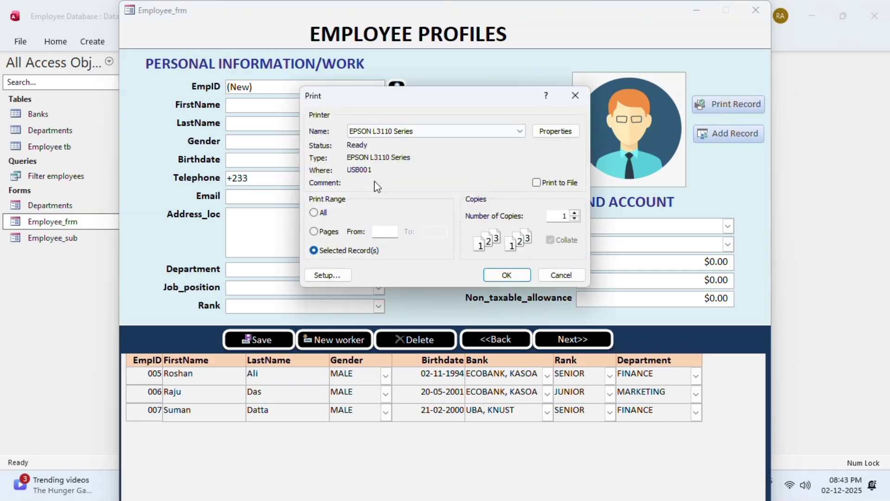
left_click(519, 132)
left_click(402, 152)
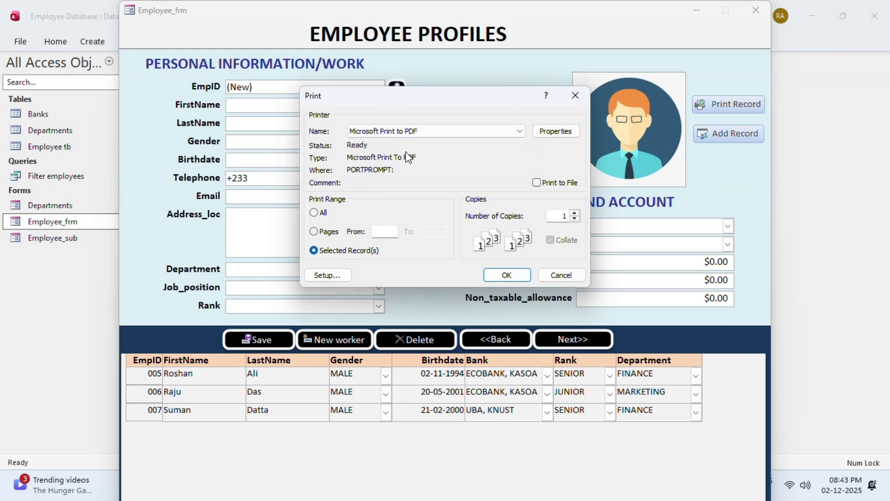
key("Escape")
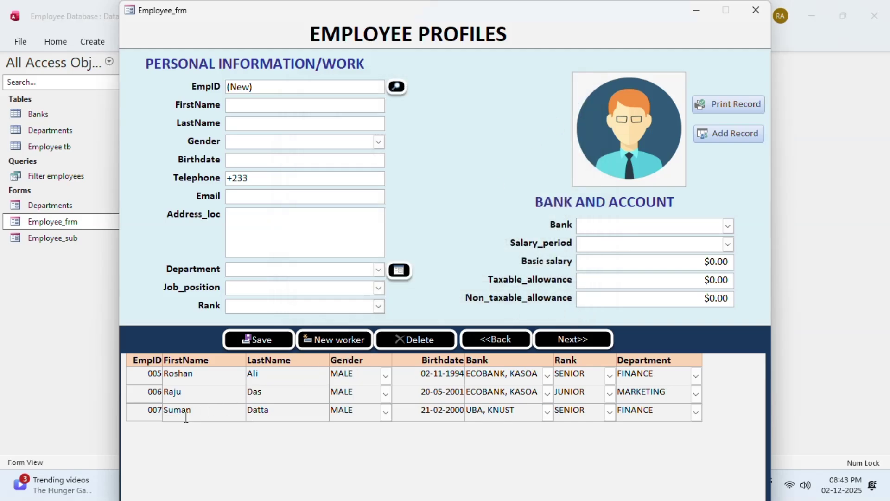
Return to record 007 and set up Microsoft Print to PDF with landscape layout
left_click(490, 340)
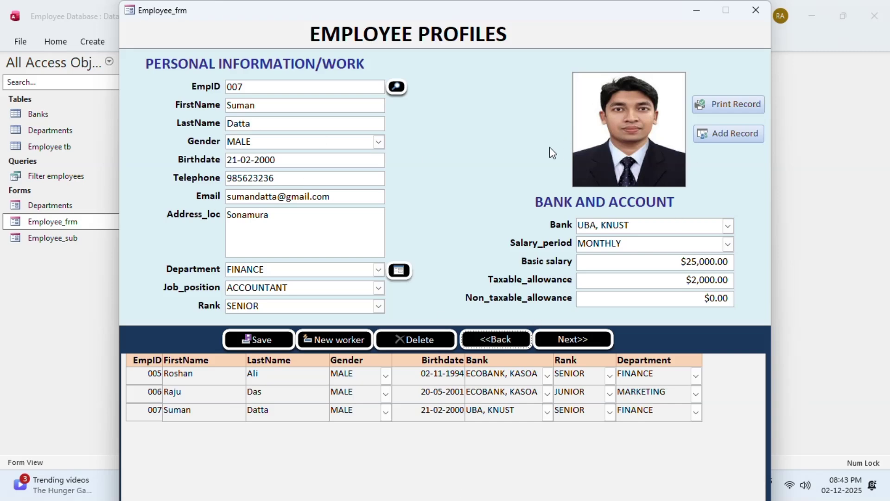
left_click(742, 100)
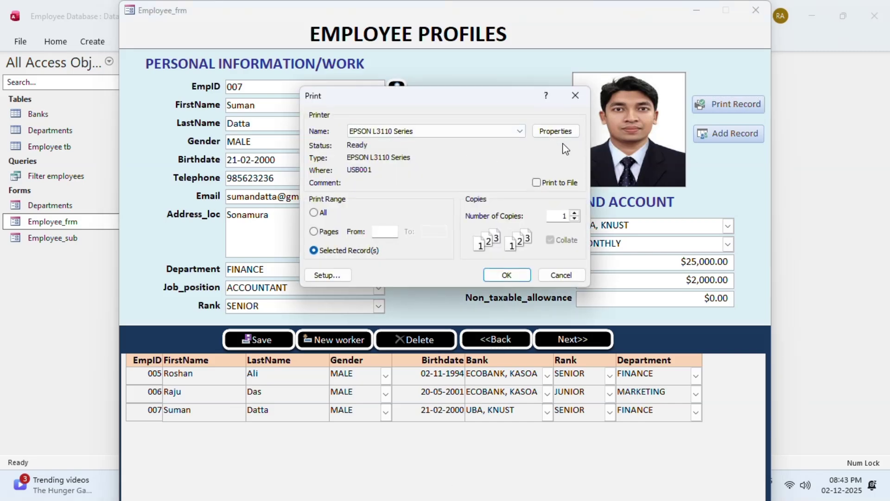
left_click(476, 131)
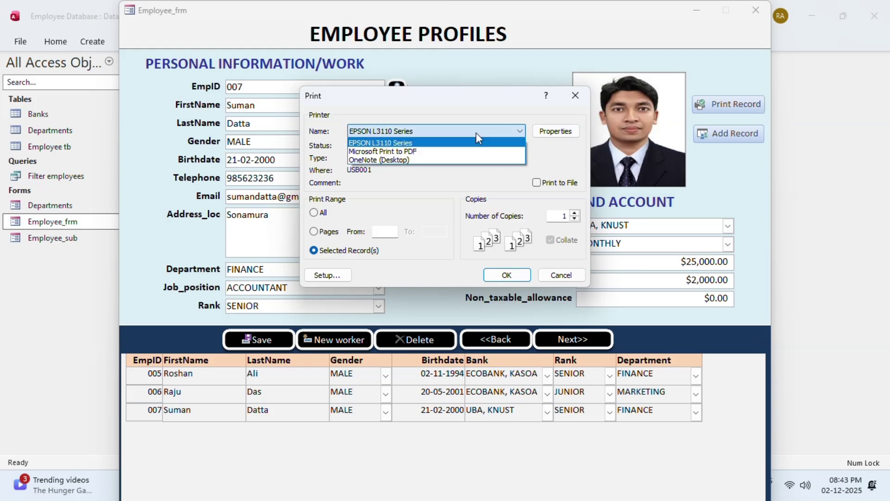
left_click(422, 152)
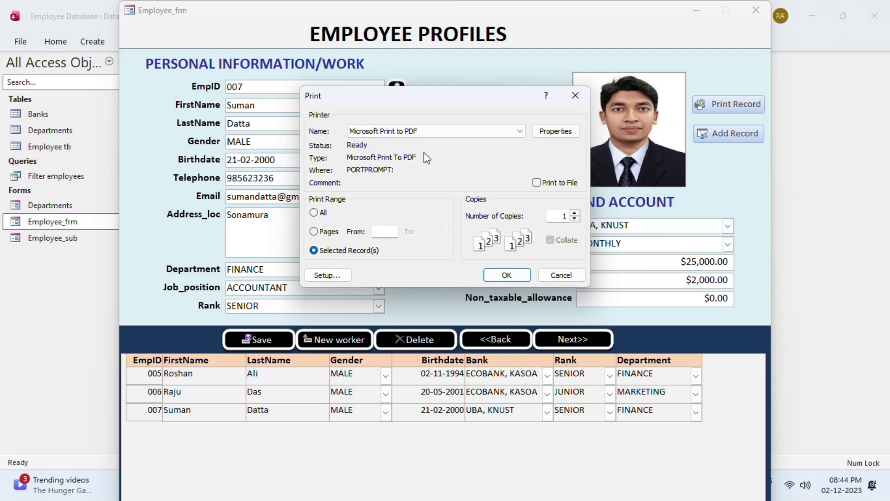
left_click(564, 132)
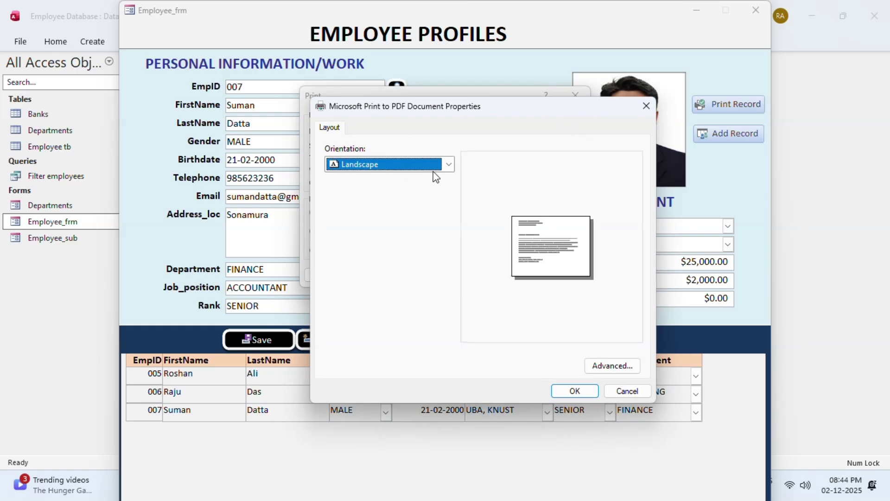
left_click(575, 390)
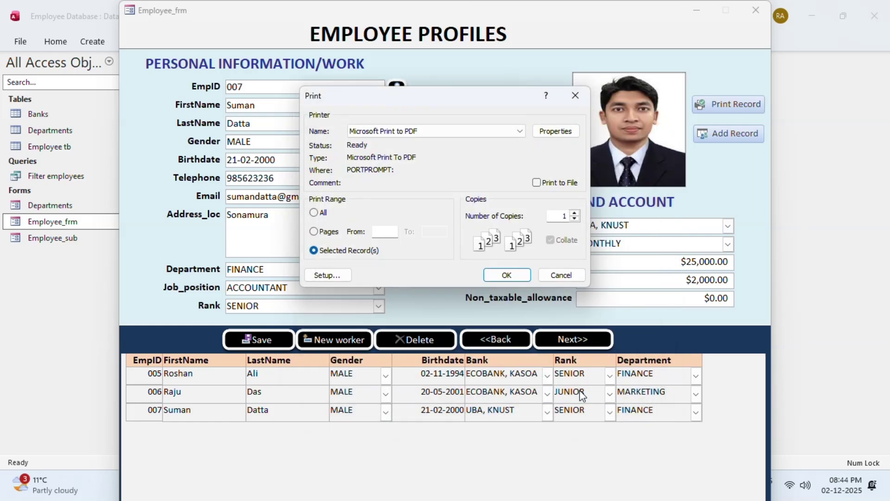
Print the record to a PDF named abc on the Desktop
left_click(503, 273)
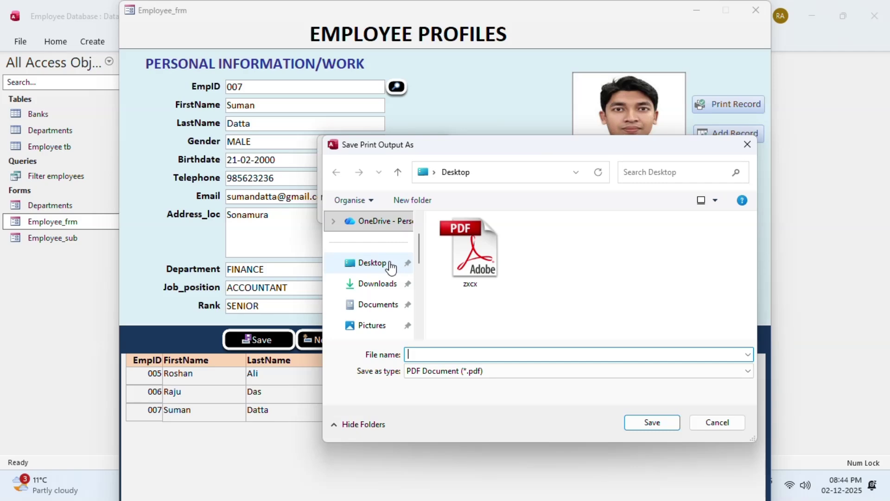
type("abx")
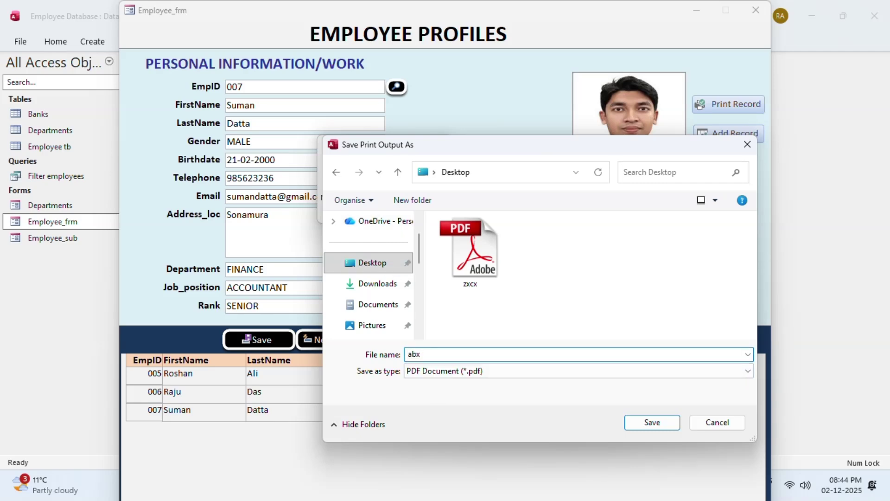
key("BackSpace")
type("c")
left_click(656, 422)
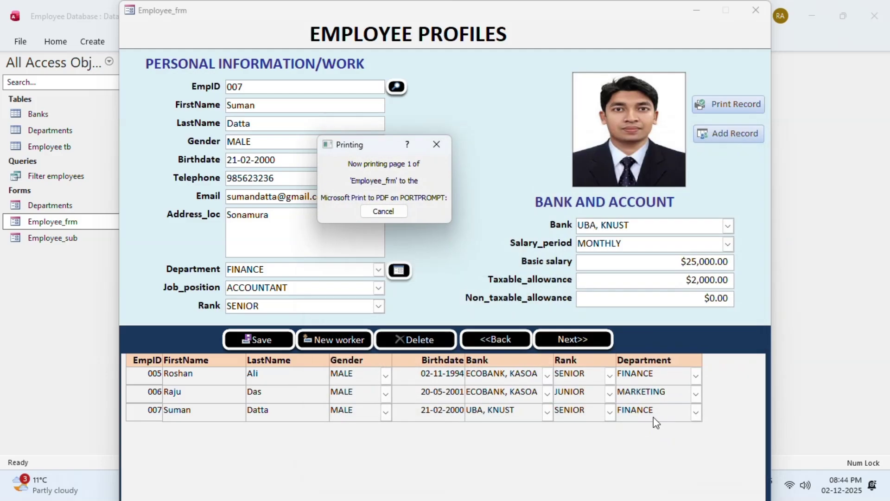
left_click(696, 10)
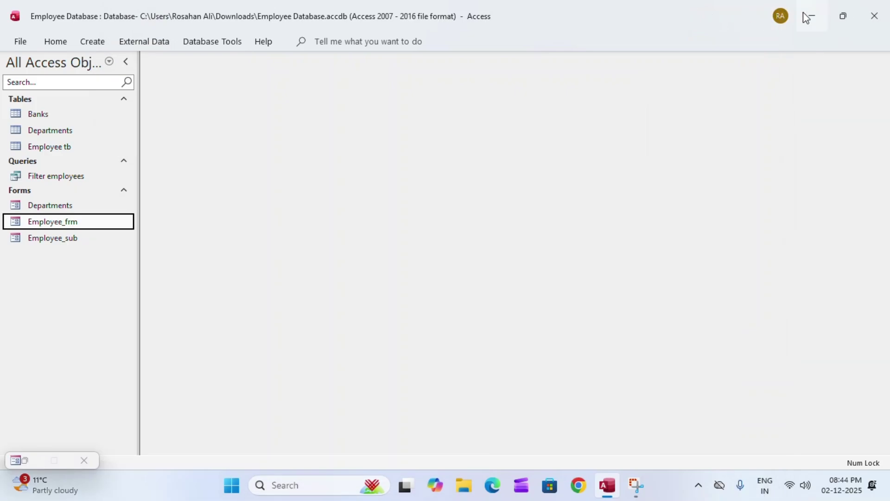
Open abc.pdf from the desktop in Adobe Reader and dismiss the improvement program prompt
left_click(807, 18)
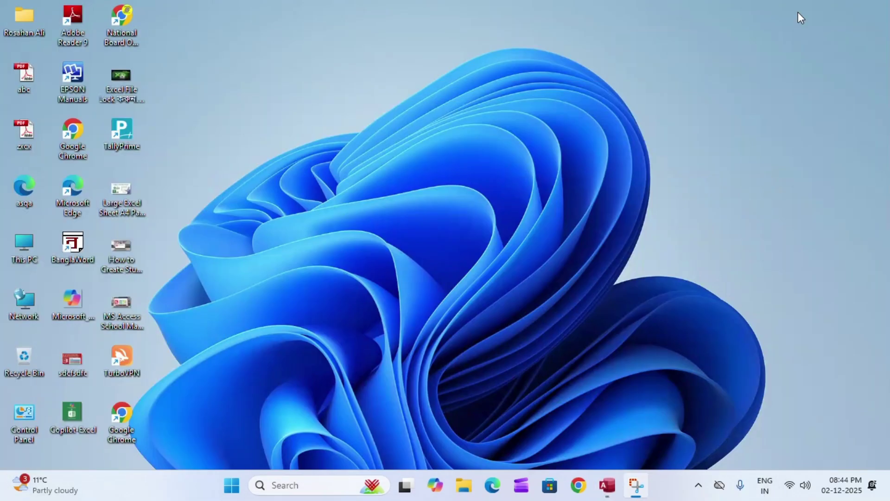
double_click(29, 74)
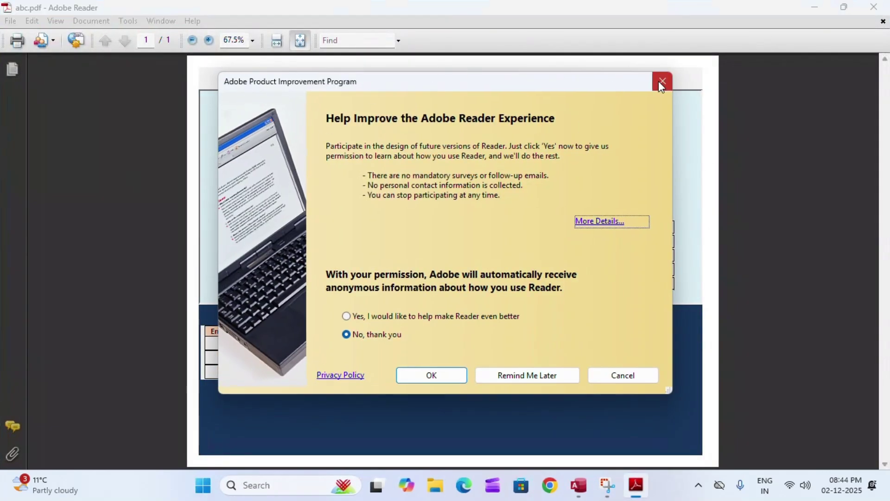
left_click(662, 82)
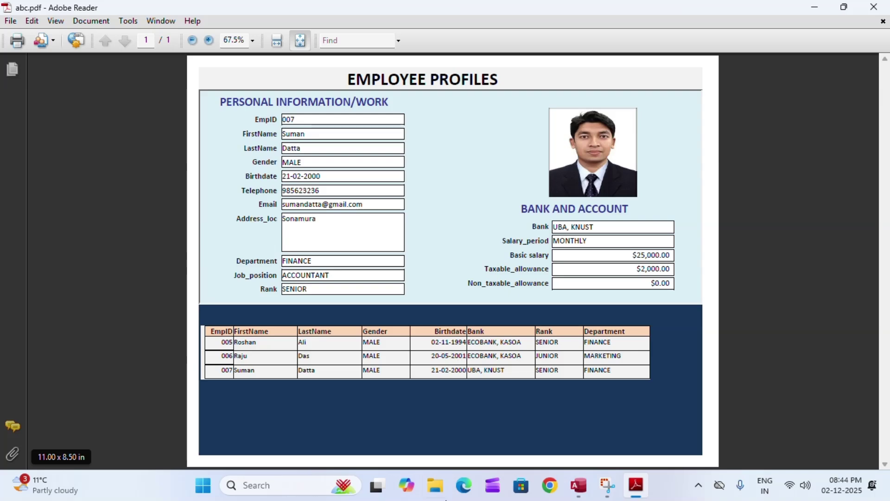